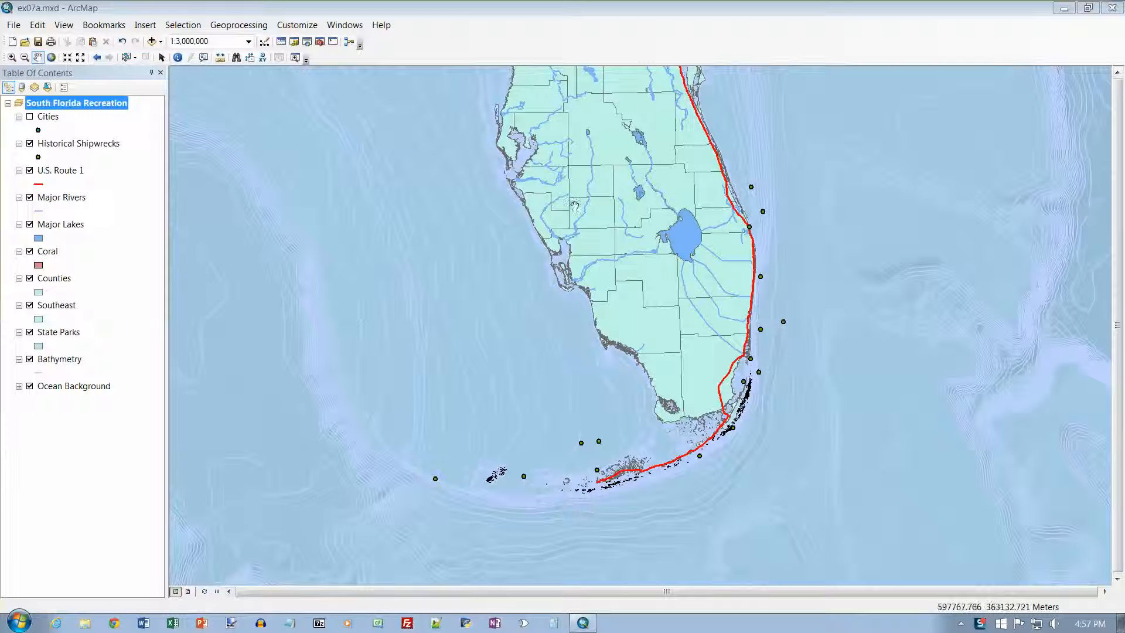
Open the map document ex07b.mxd from the Chapter07 folder
left_click(14, 26)
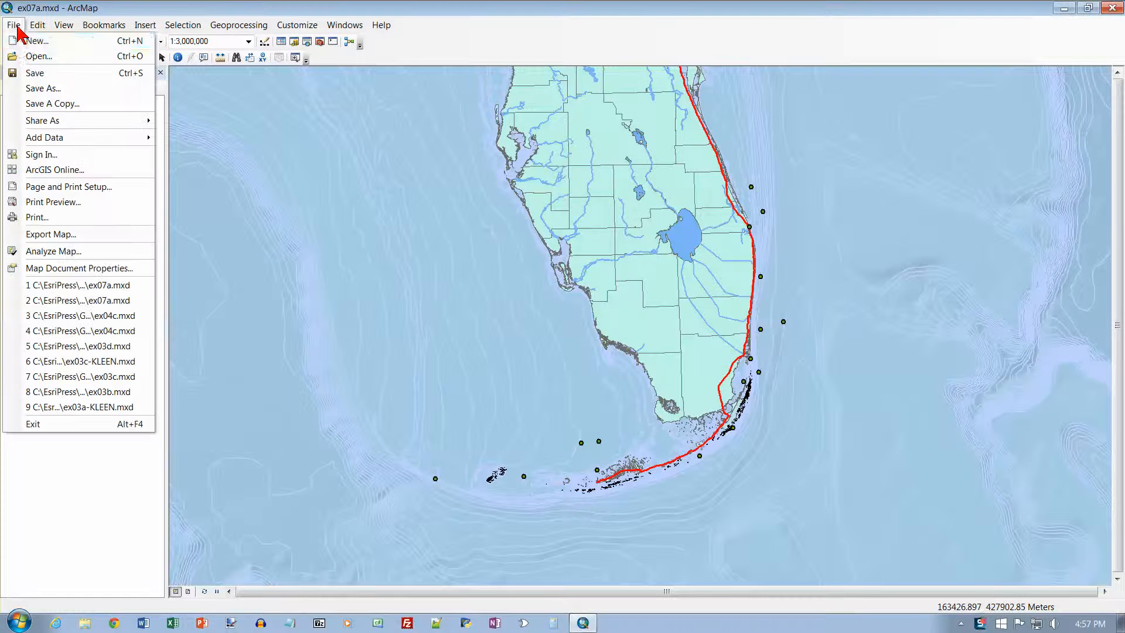
left_click(31, 56)
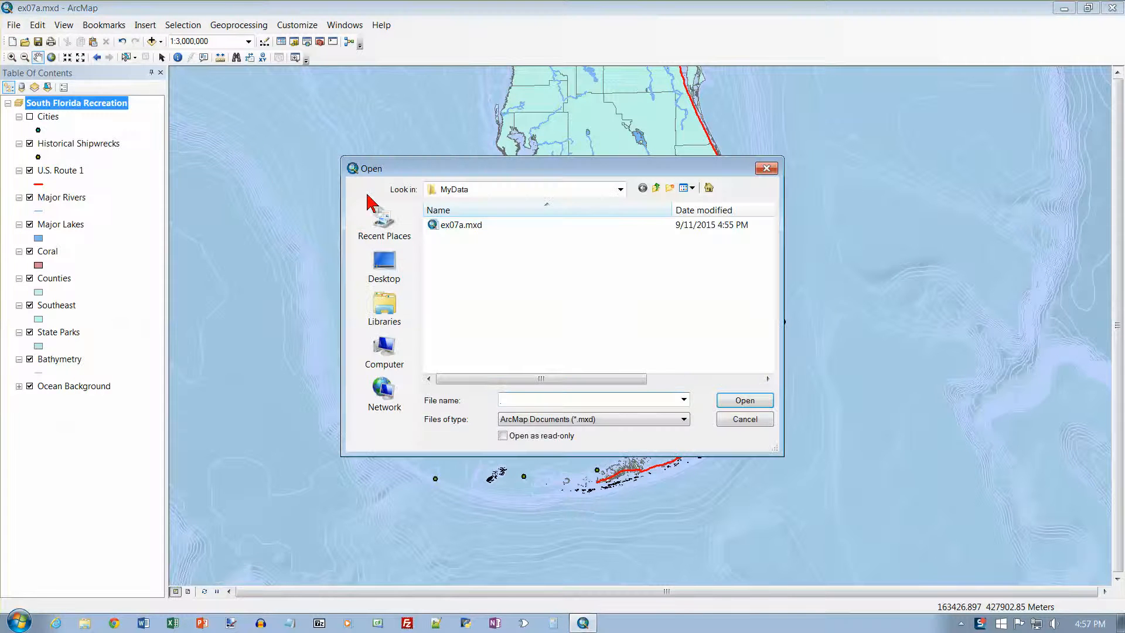
left_click(656, 189)
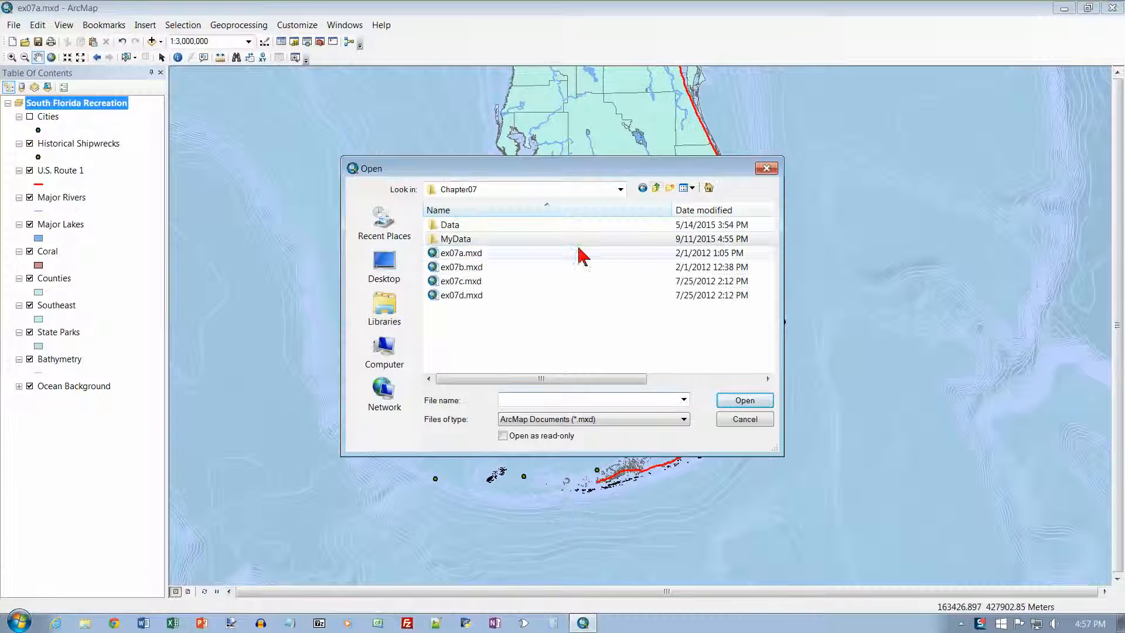
left_click(469, 271)
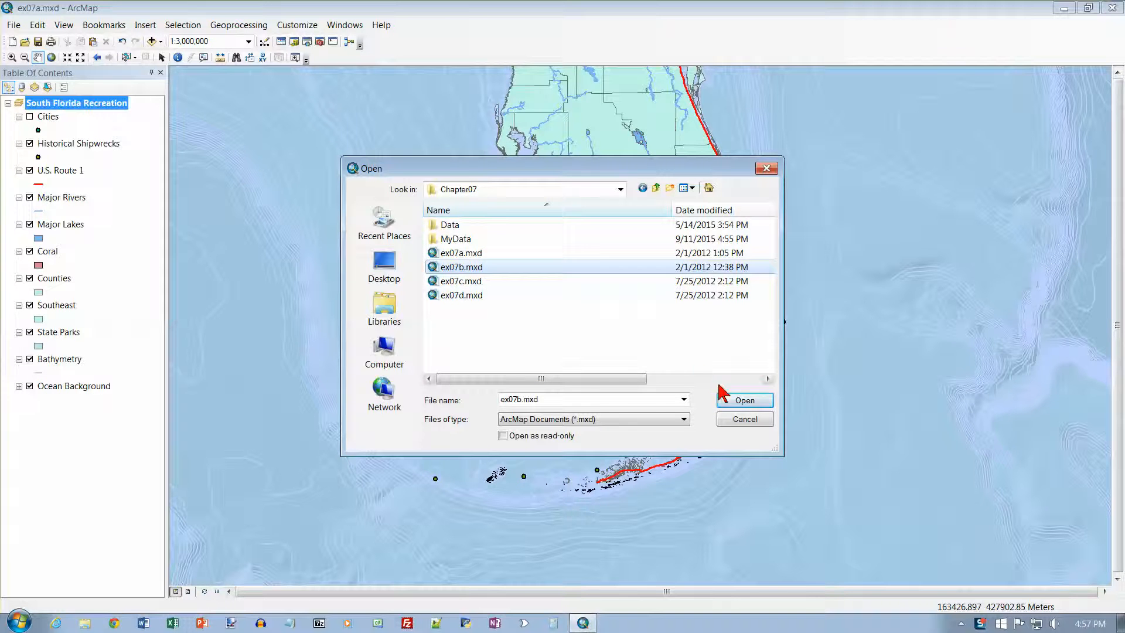
left_click(743, 403)
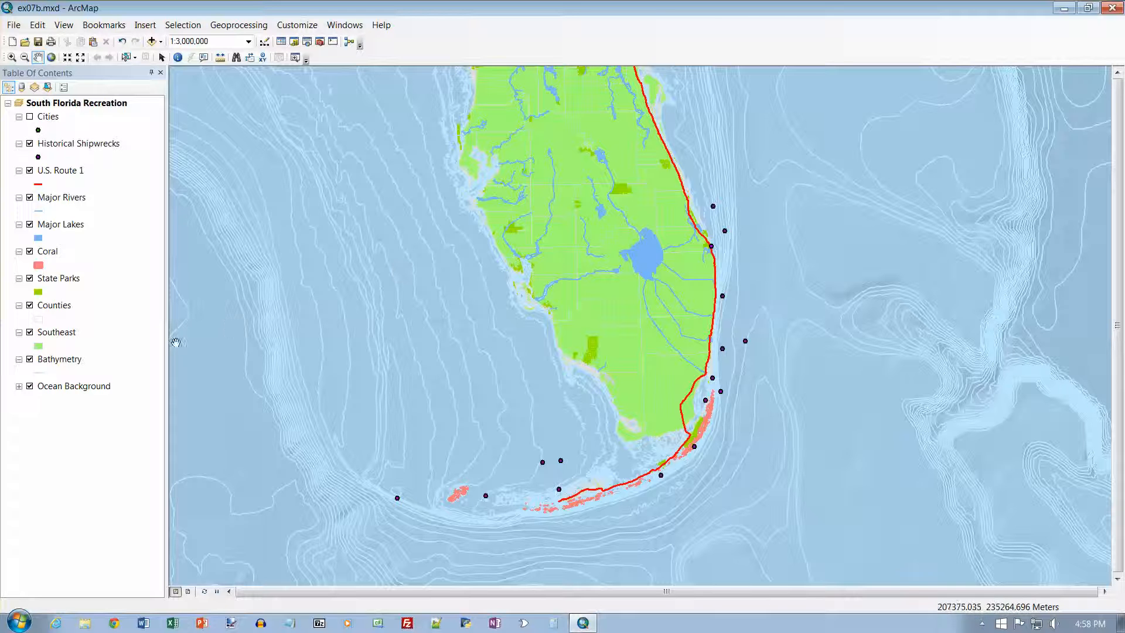
Examine the State Parks attribute table, widening the PUBLIC_ACC column and reviewing all fields across to Shape_Area, and close the table
right_click(62, 280)
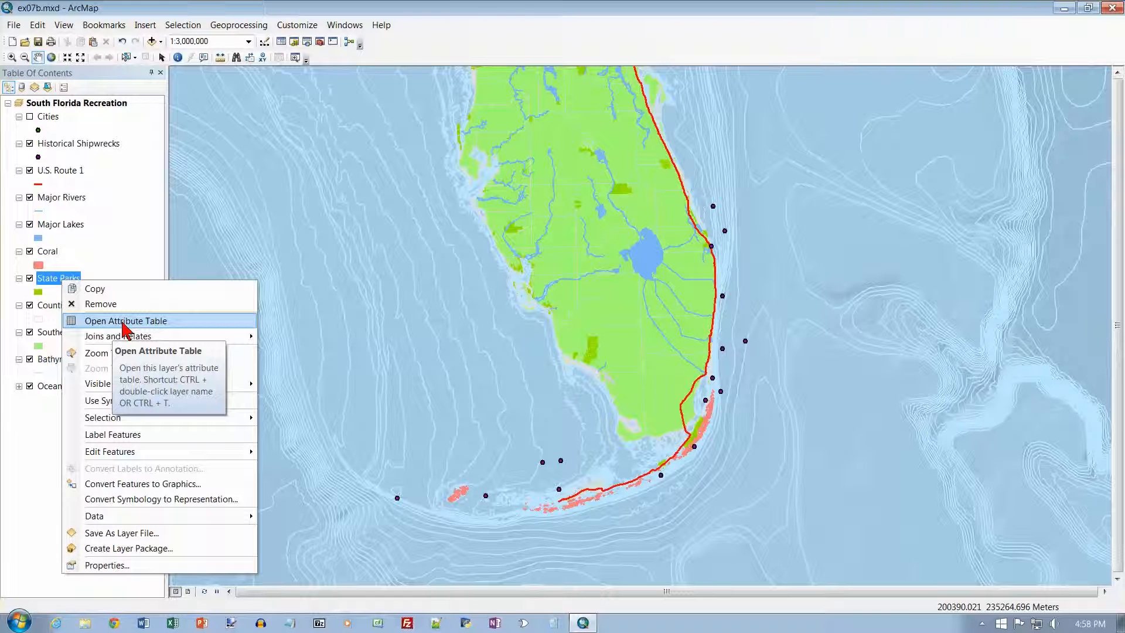
left_click(124, 327)
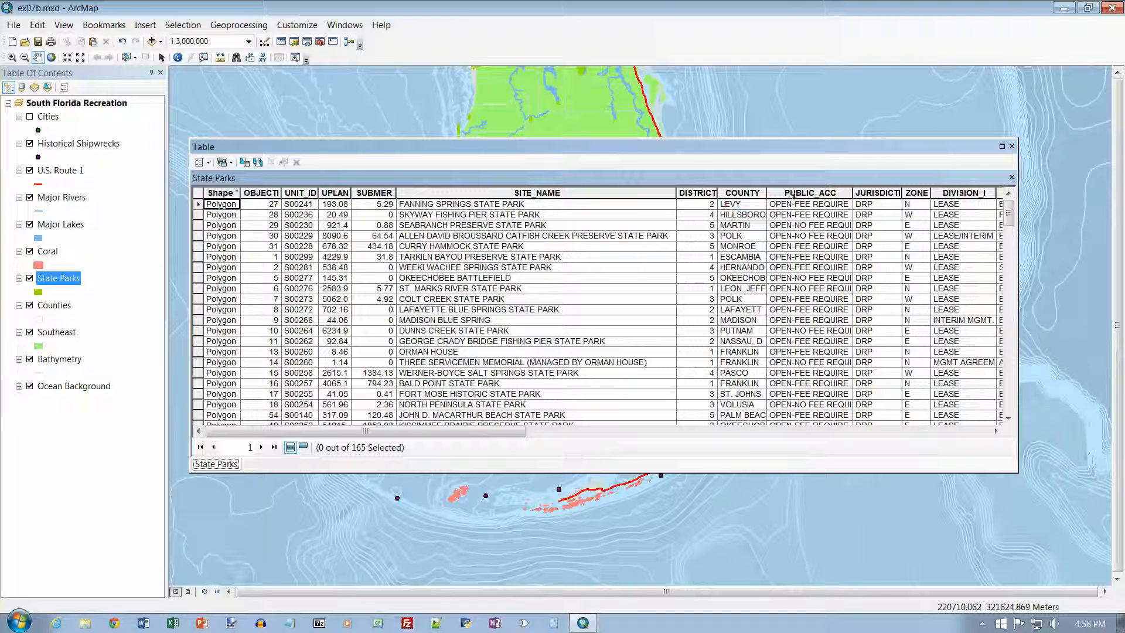
left_click_drag(851, 192, 884, 192)
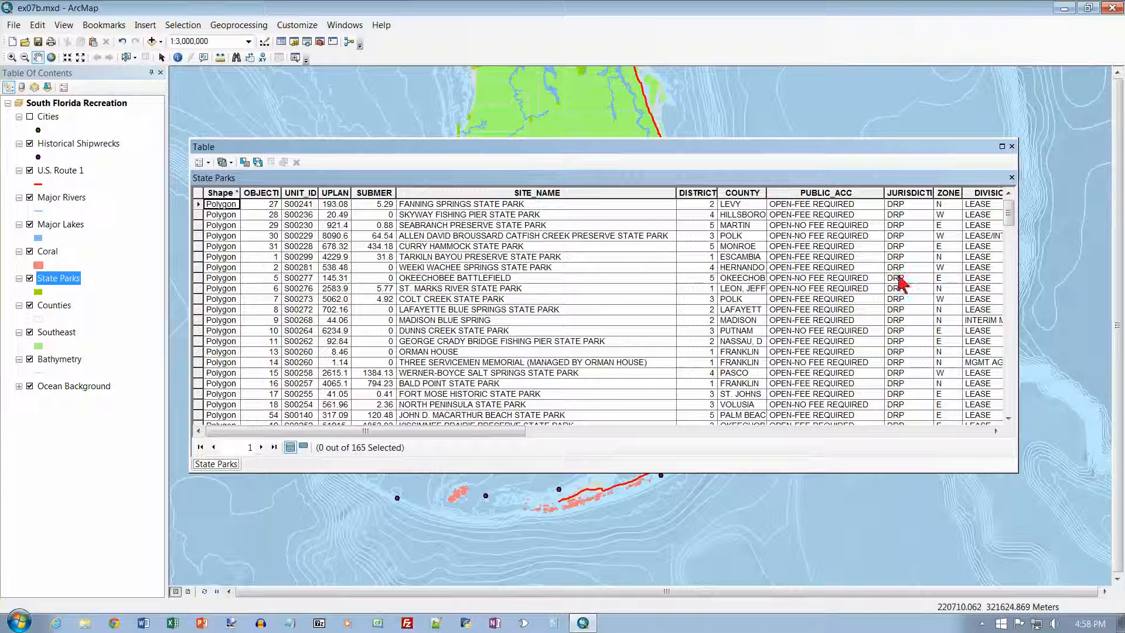
left_click(995, 430)
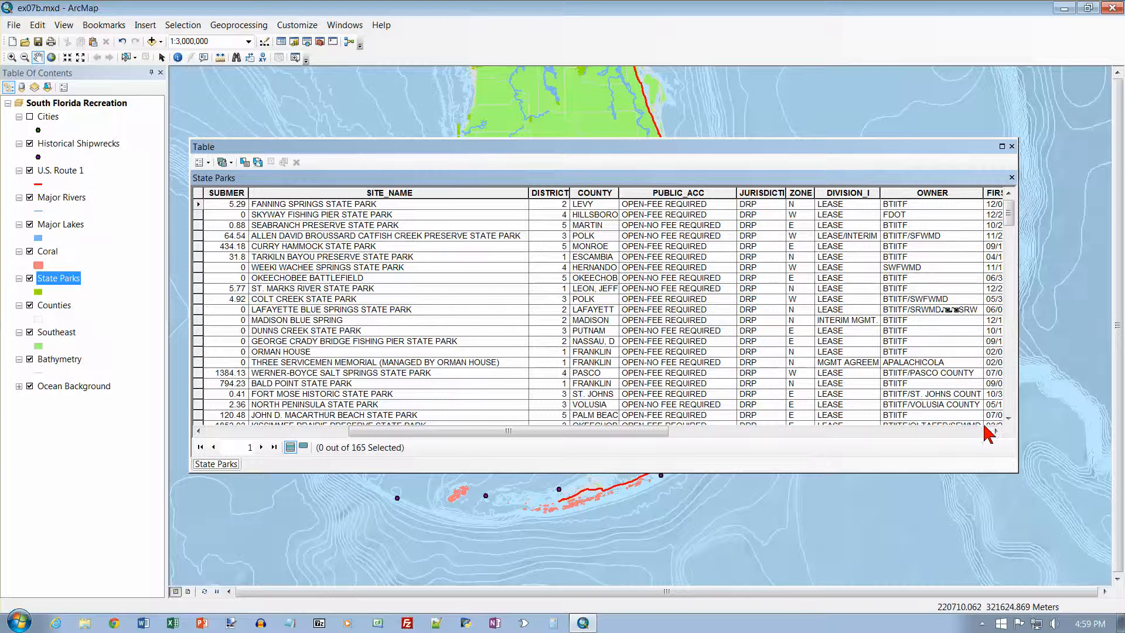
left_click_drag(996, 432, 996, 431)
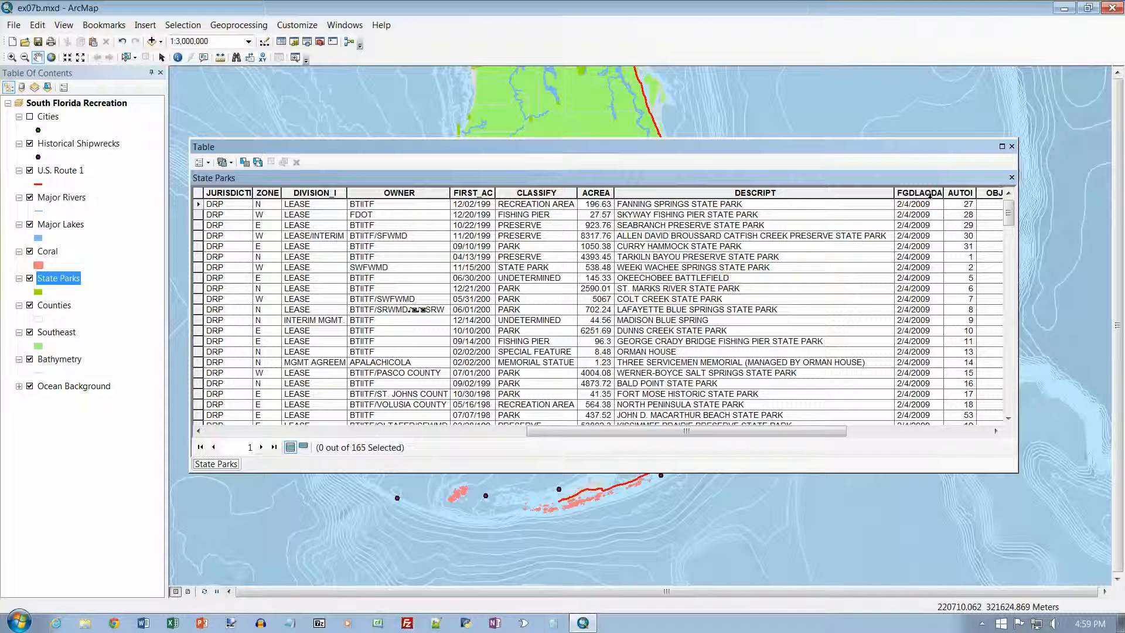
left_click(936, 431)
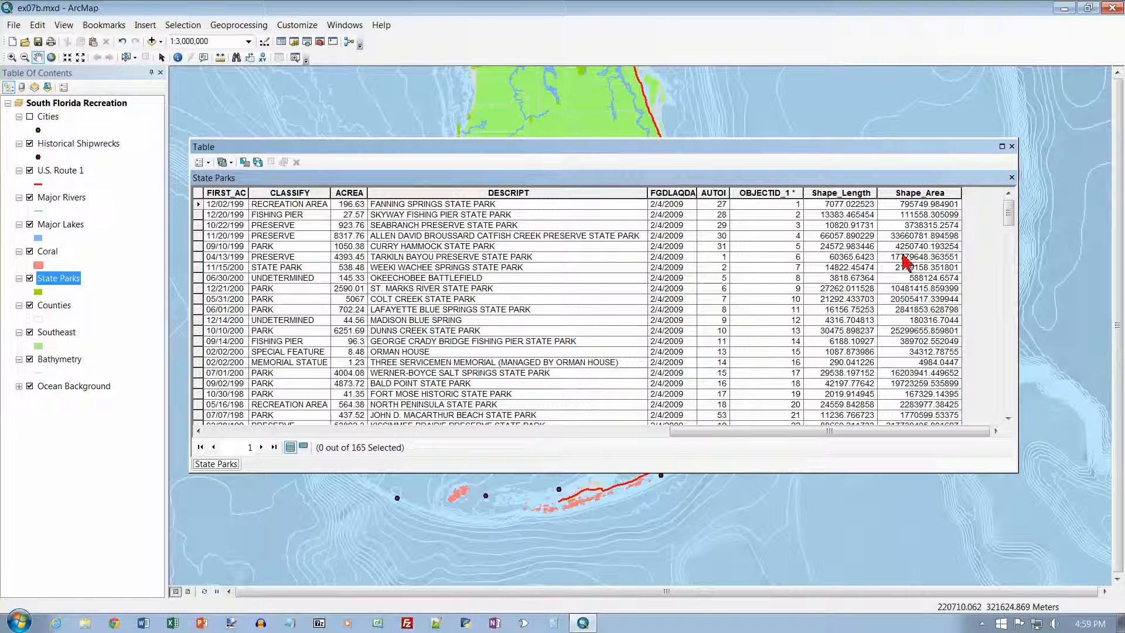
left_click(234, 432)
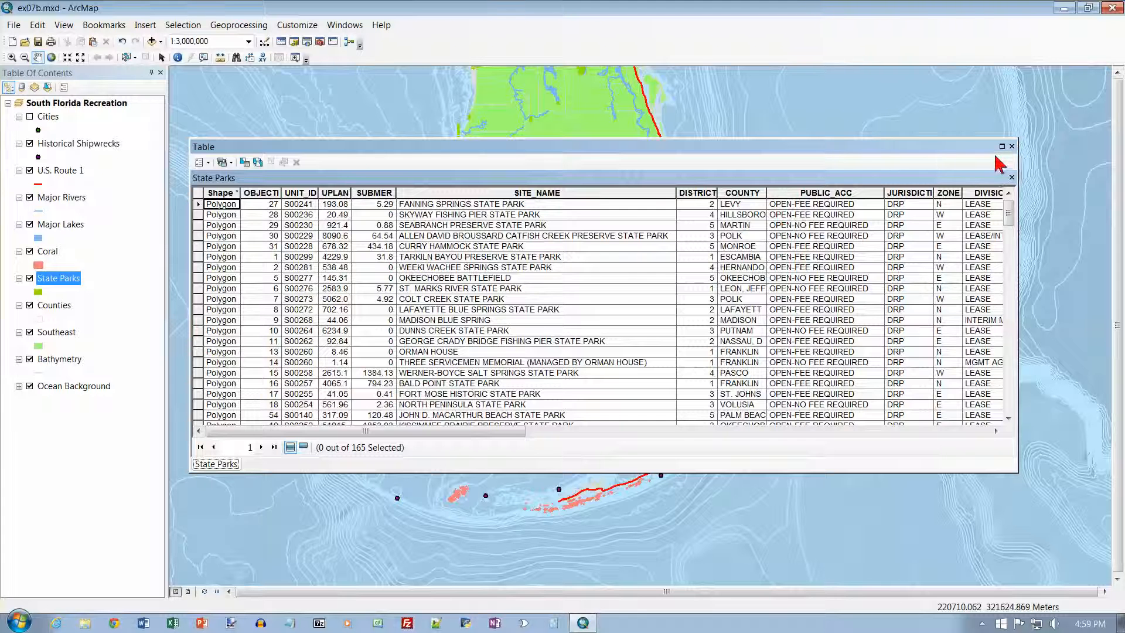
left_click(1012, 146)
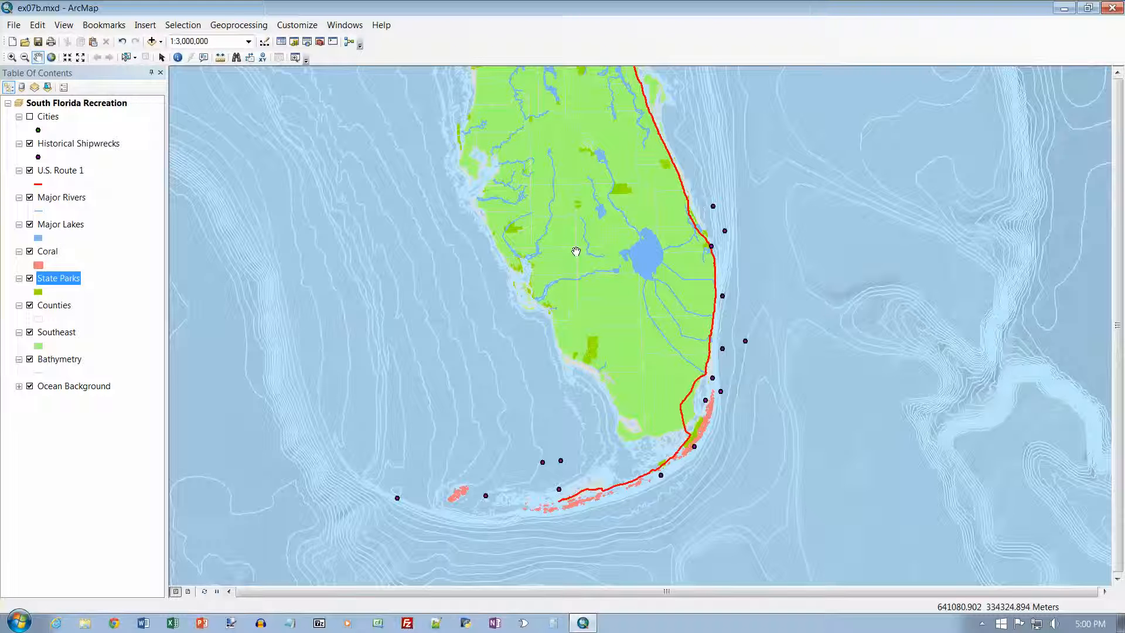
Symbolize the State Parks layer by unique values of the PUBLIC_ACC field, adding all values, and apply the symbology
right_click(66, 277)
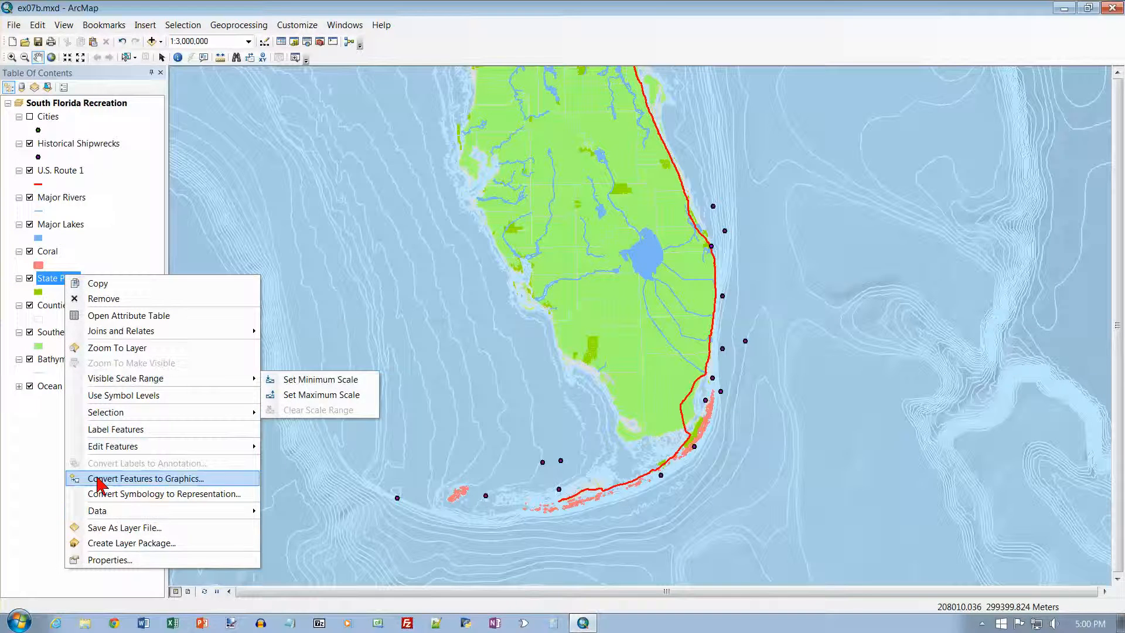
left_click(120, 560)
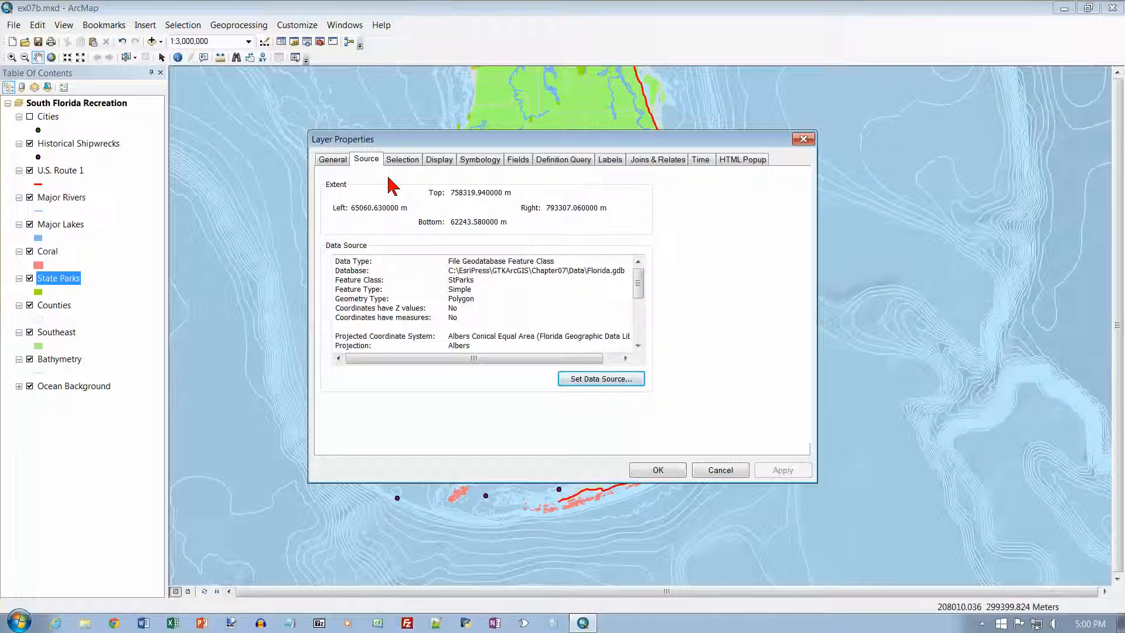
left_click(476, 162)
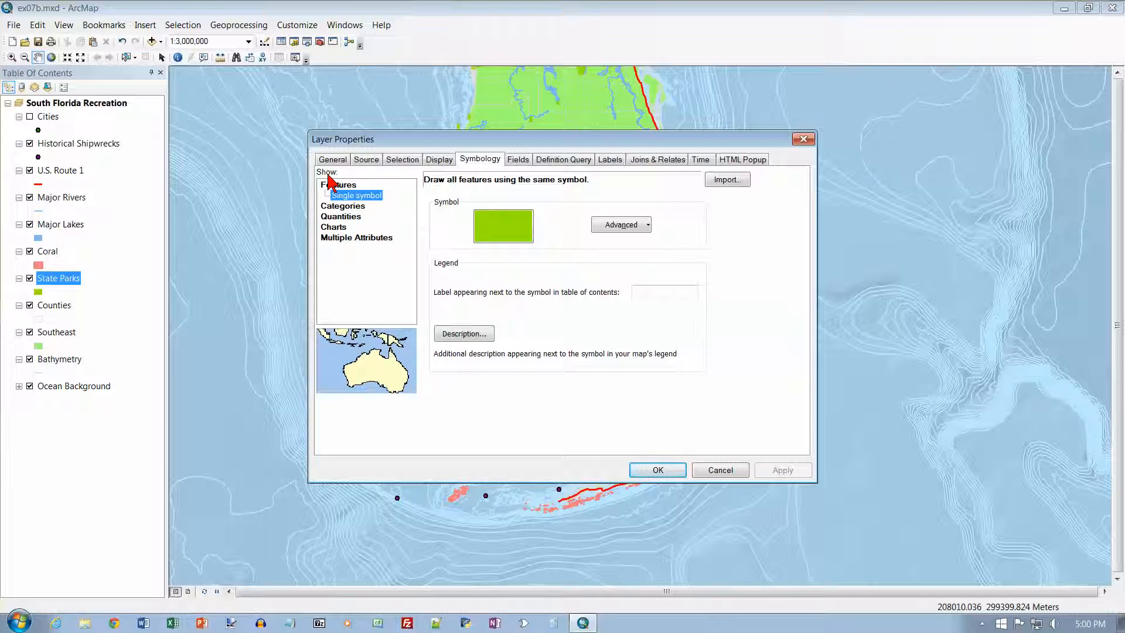
left_click(341, 205)
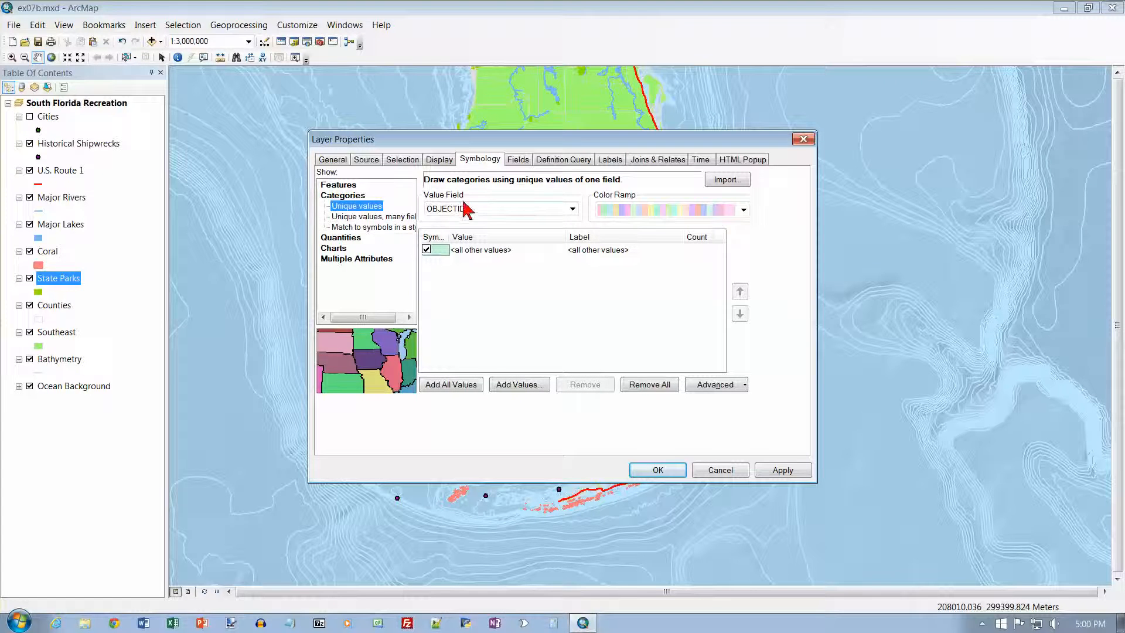
left_click(572, 209)
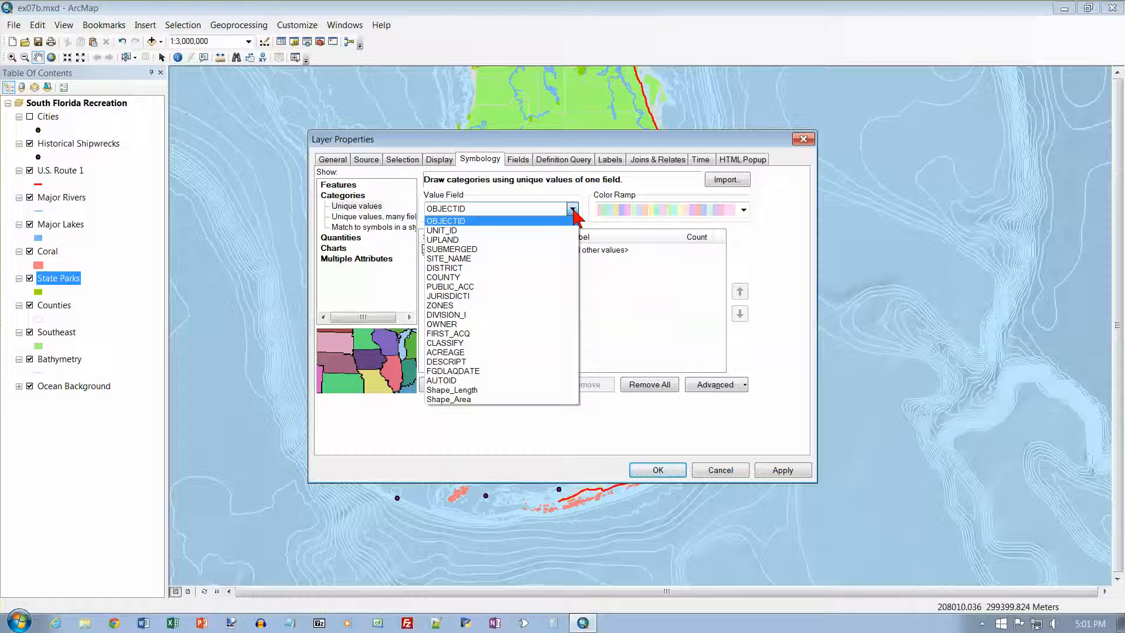
left_click(494, 286)
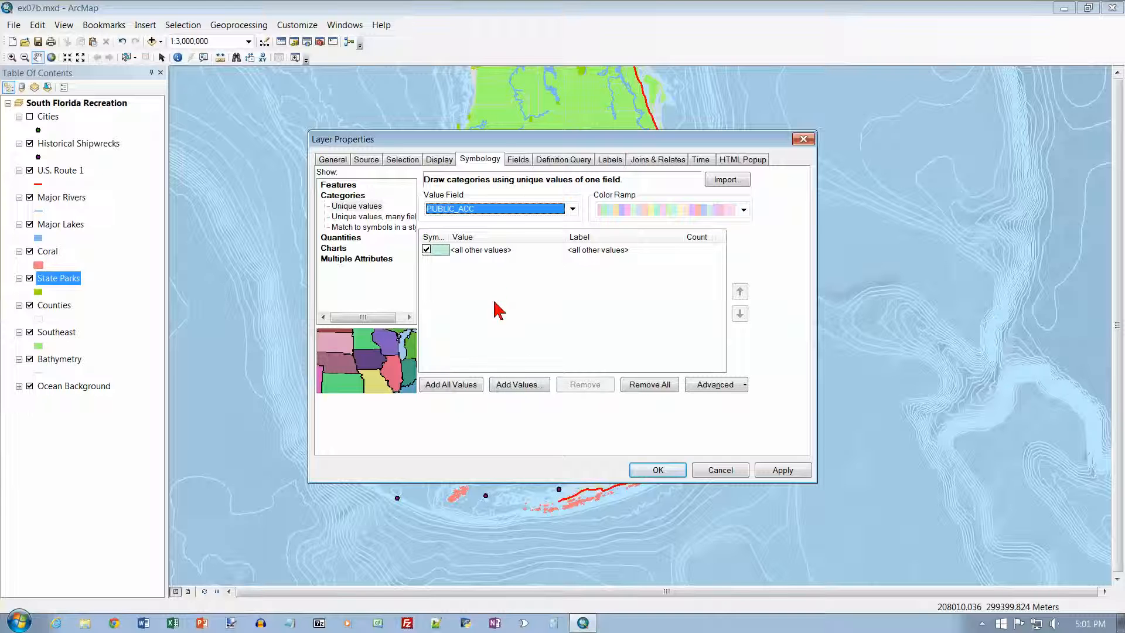
left_click(468, 388)
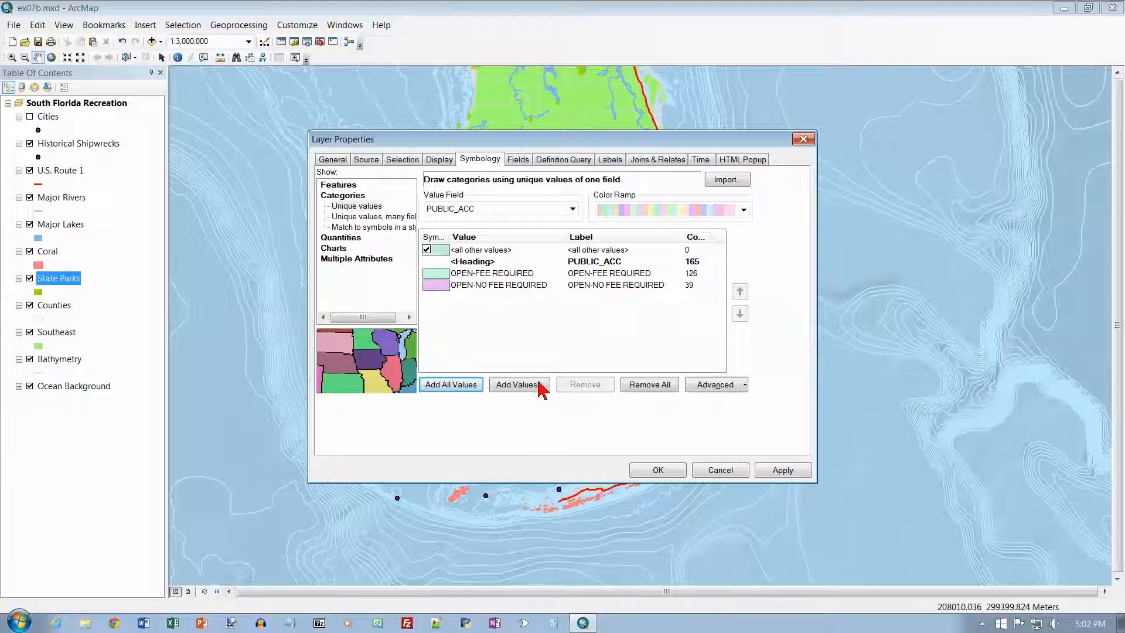
left_click(658, 470)
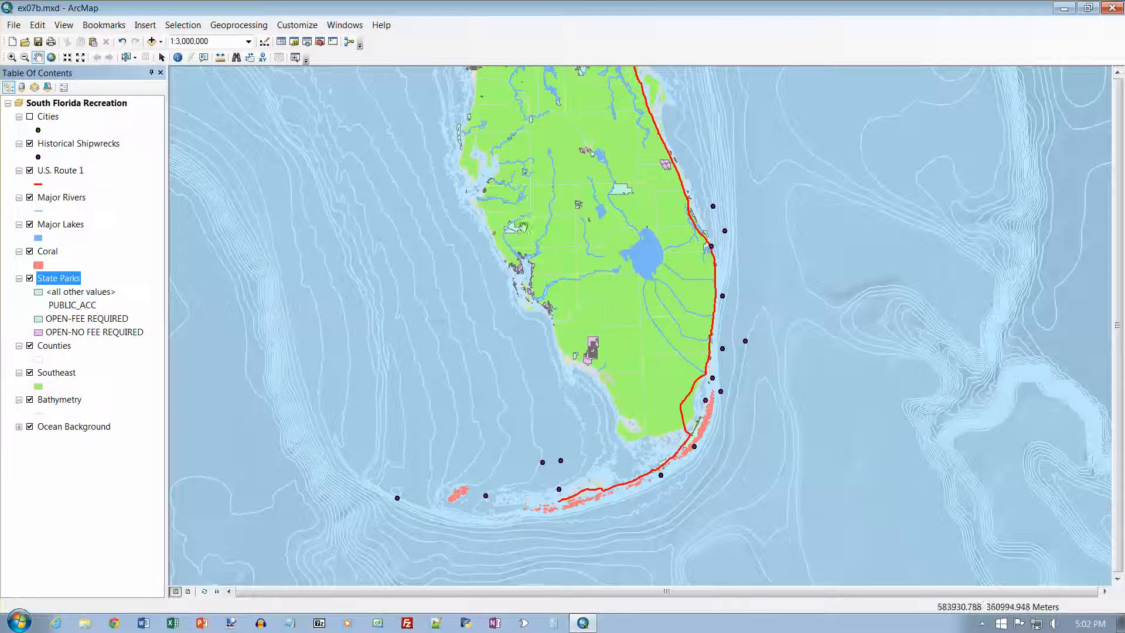
Hide the Counties and Southeast layers to inspect the state parks alone, and turn both layers back on
left_click(30, 347)
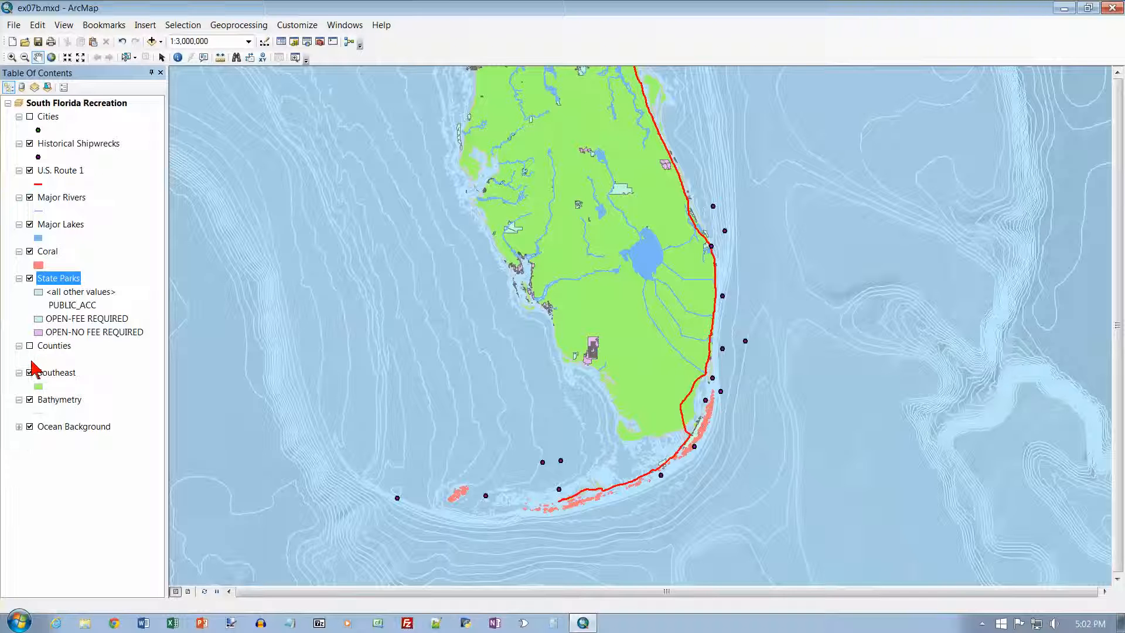
left_click(30, 373)
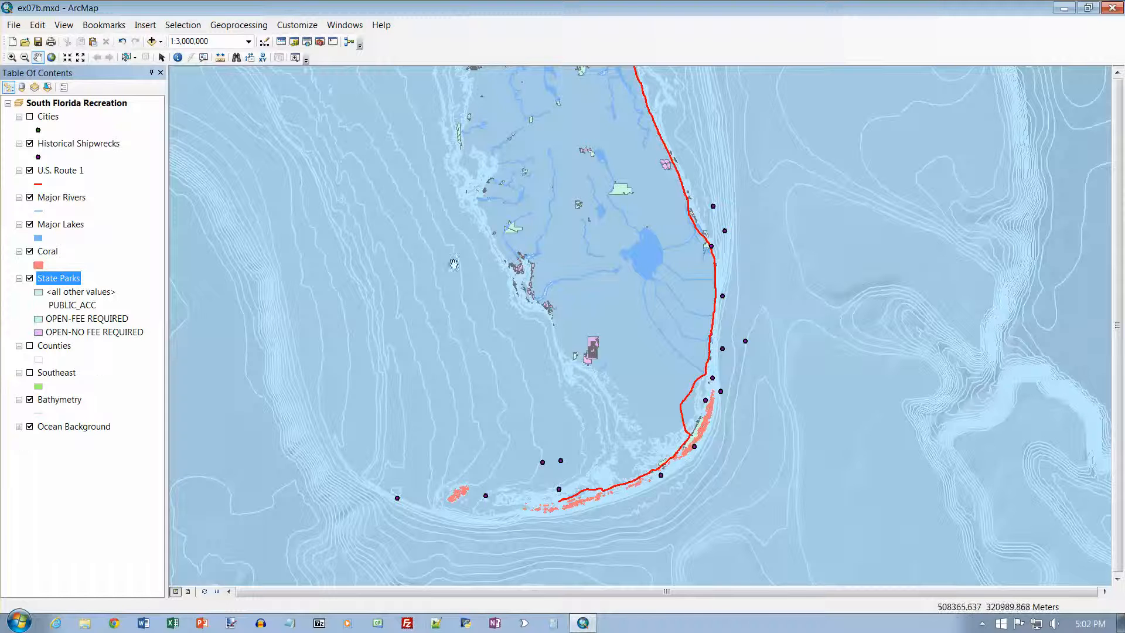
left_click(30, 372)
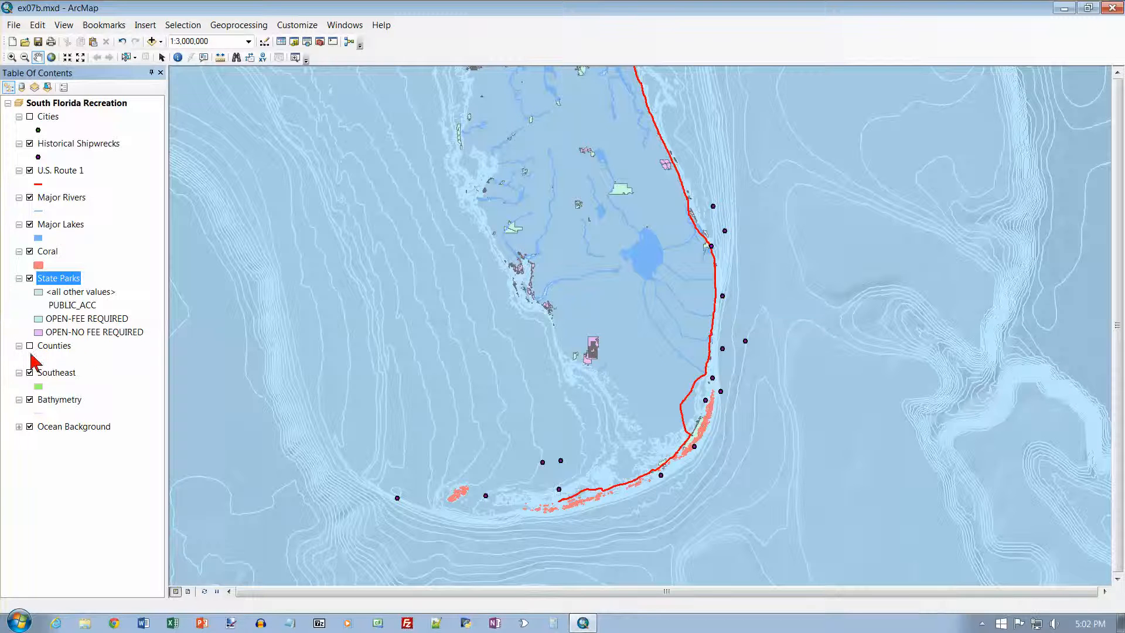
left_click(30, 346)
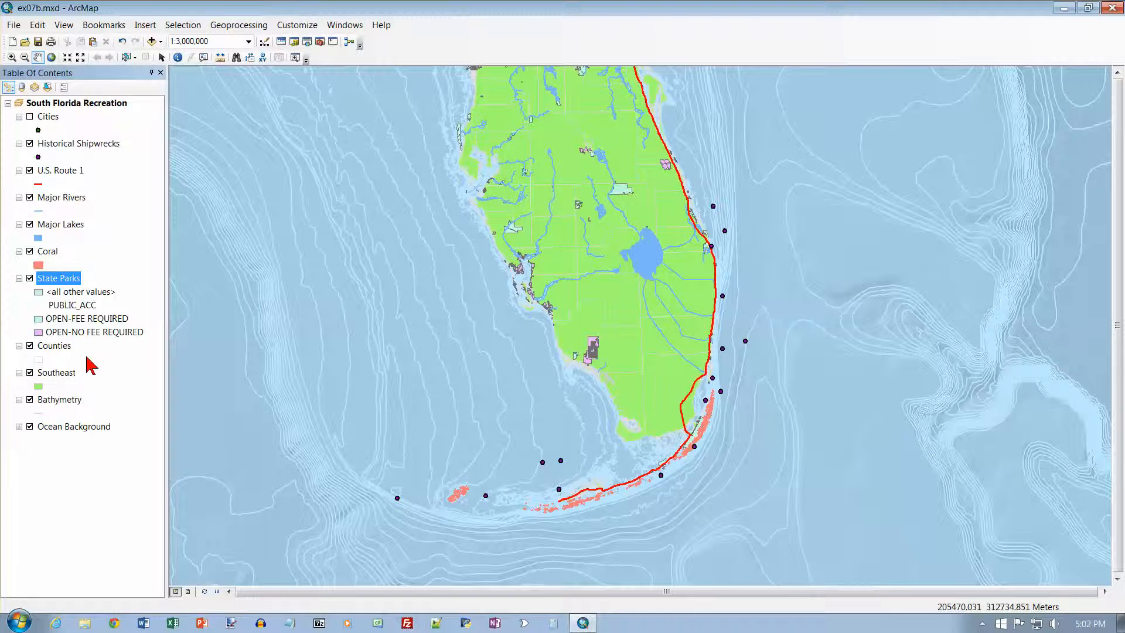
In the State Parks symbology, give the OPEN-FEE REQUIRED category the Sun fill symbol with no outline color
right_click(62, 280)
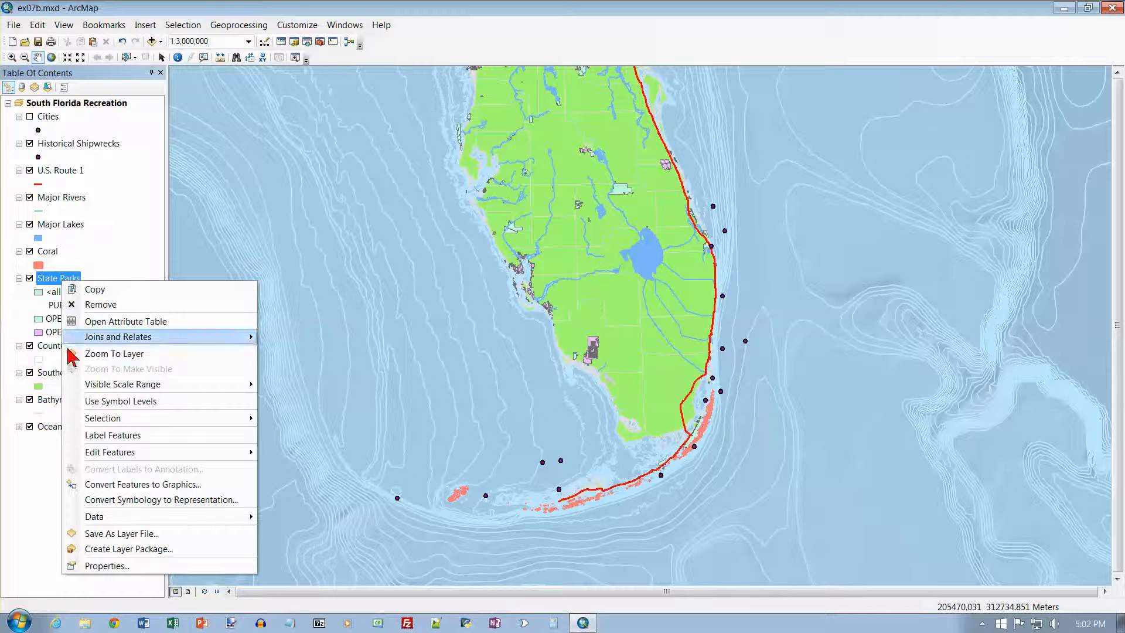
left_click(121, 566)
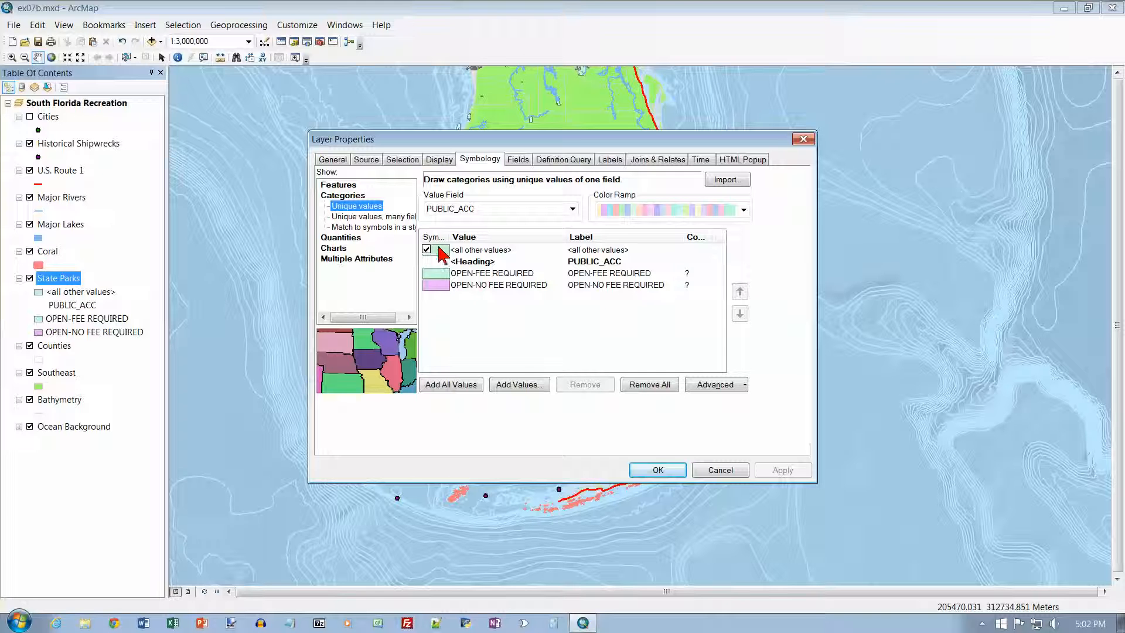
left_click_drag(450, 237, 463, 237)
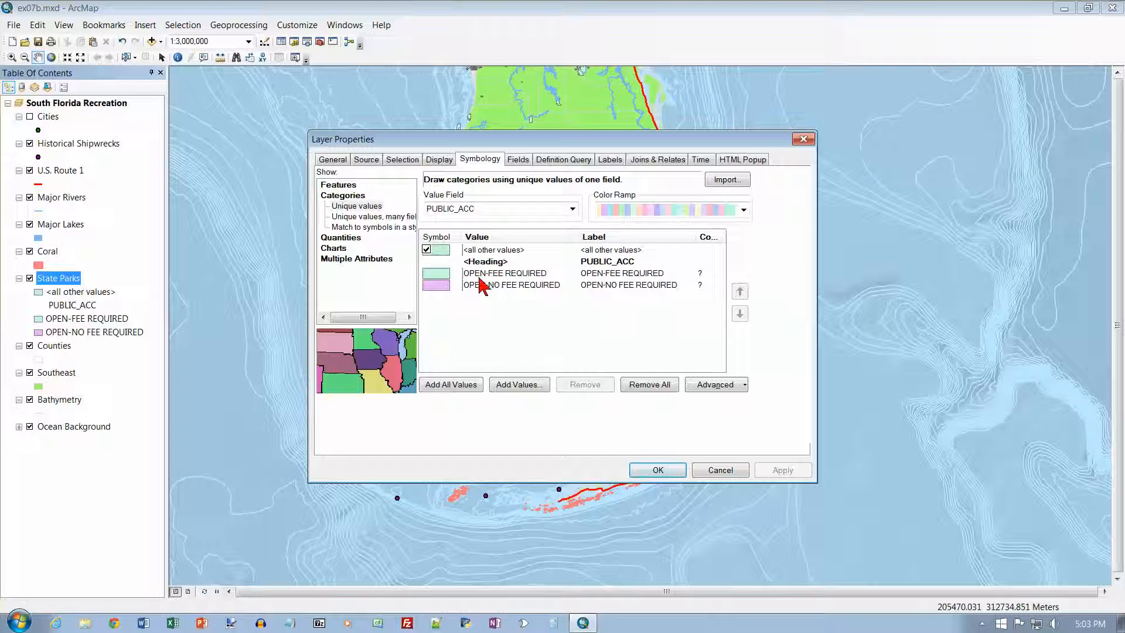
double_click(440, 274)
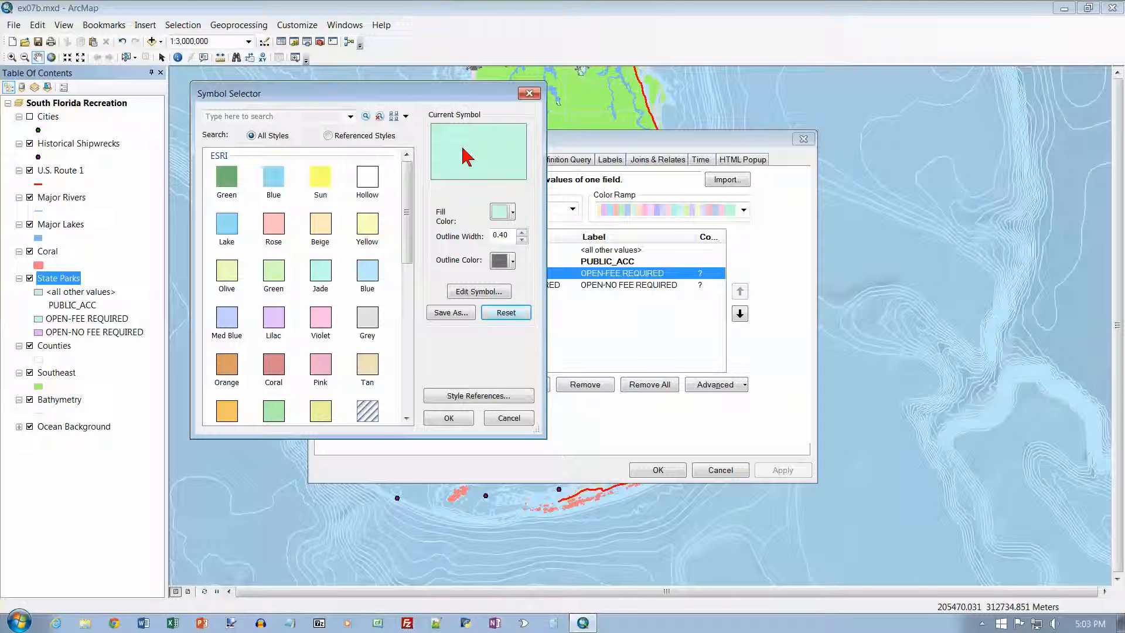
left_click(321, 183)
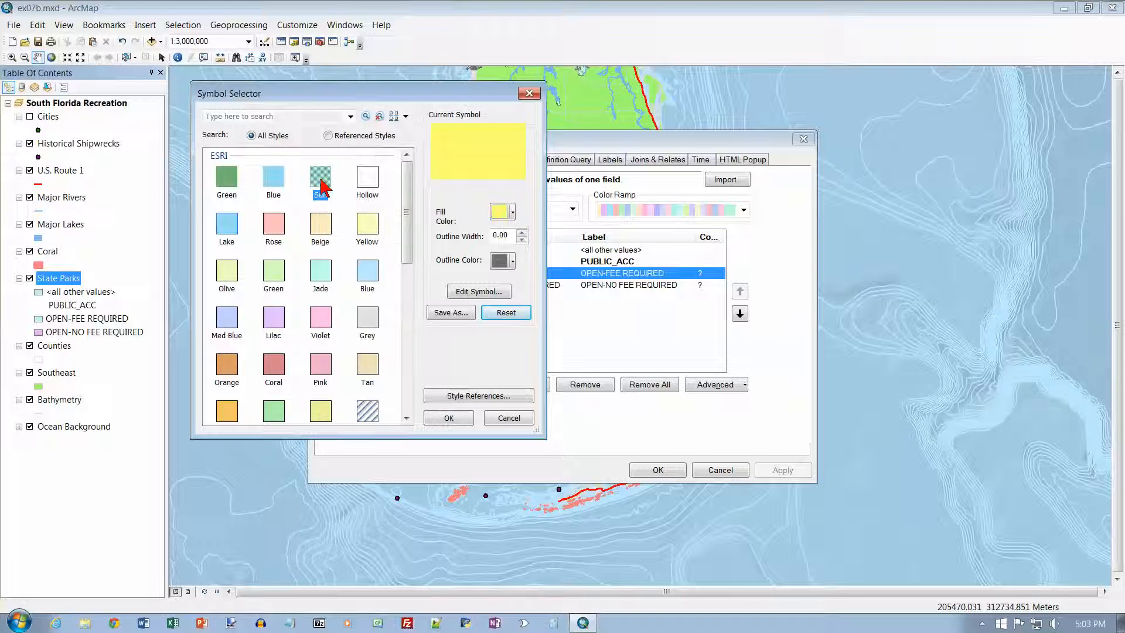
left_click(512, 261)
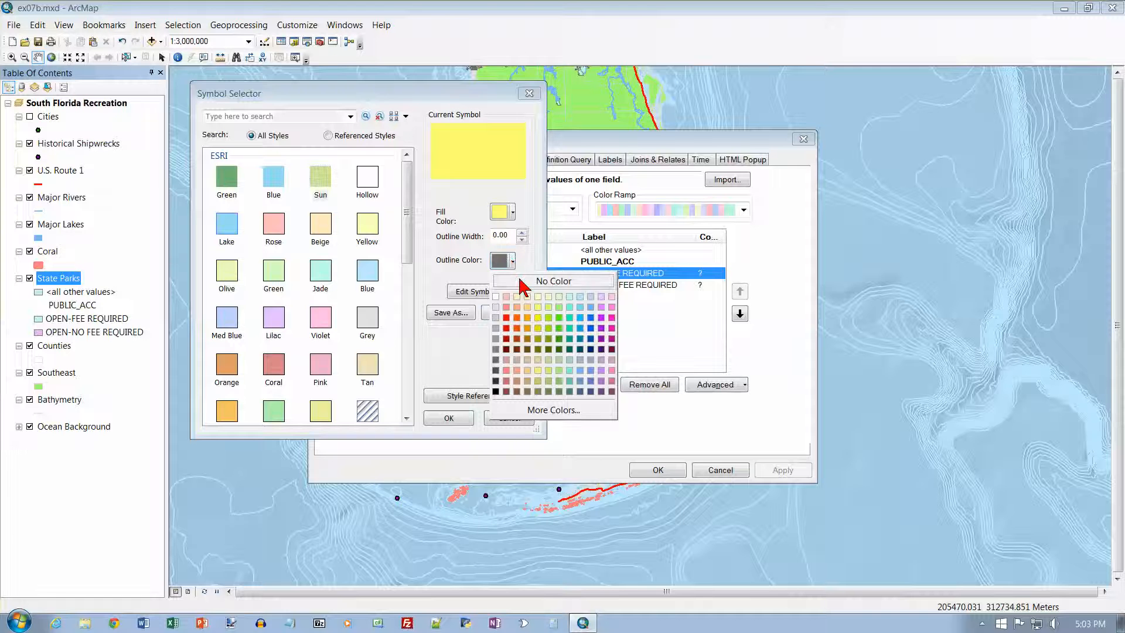
left_click(521, 279)
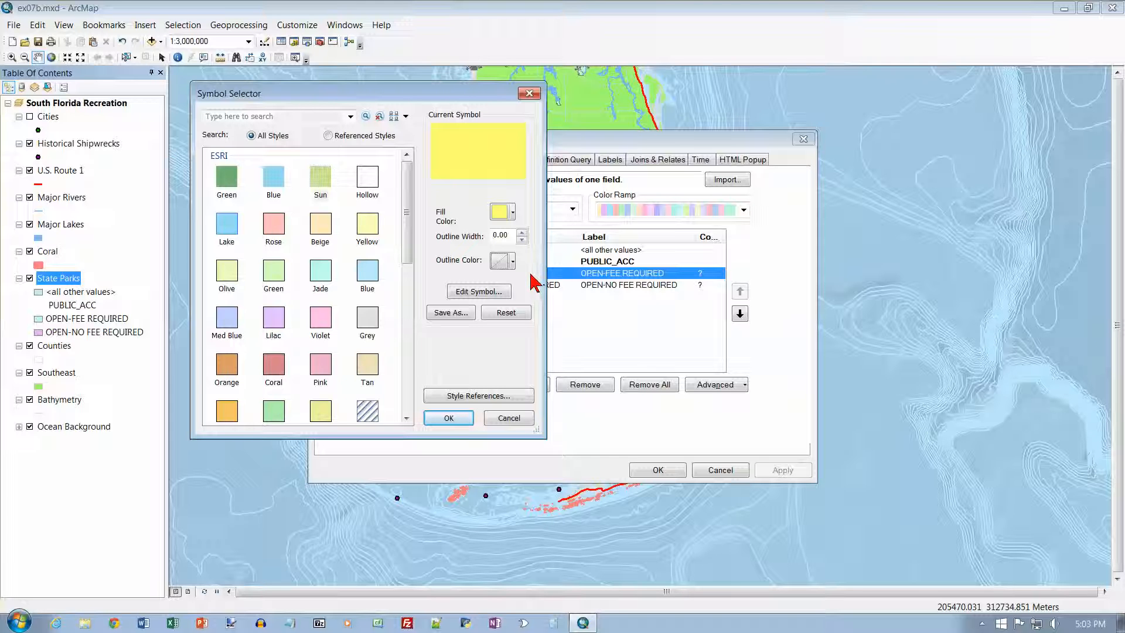
left_click(454, 418)
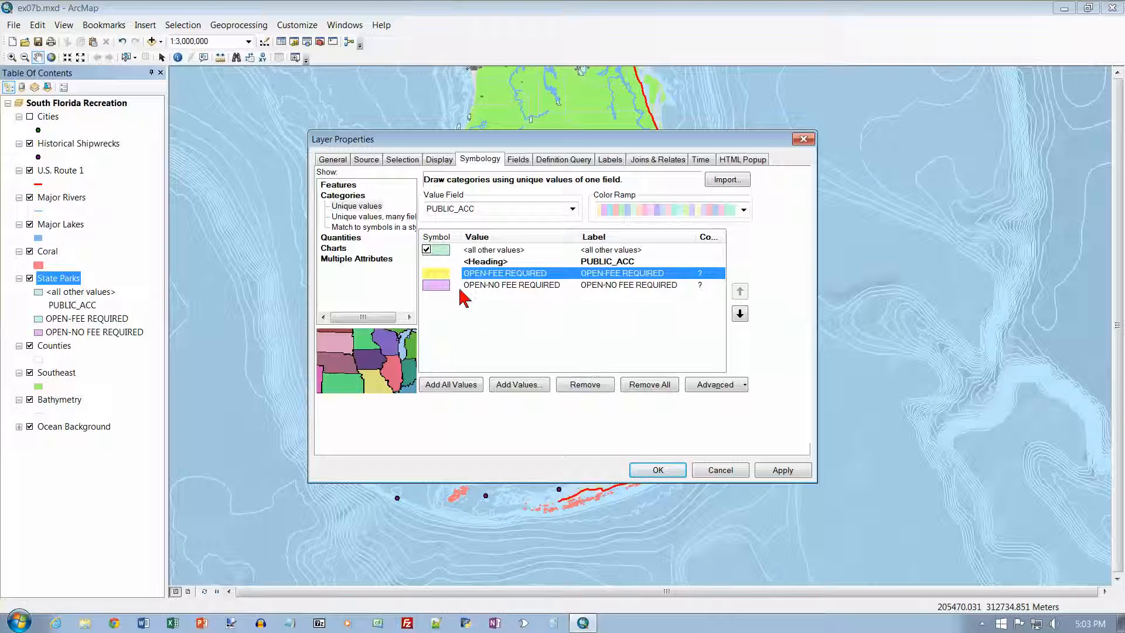
Give the OPEN-NO FEE REQUIRED category of State Parks the Green fill symbol with no outline color, and accept the layer properties
double_click(439, 287)
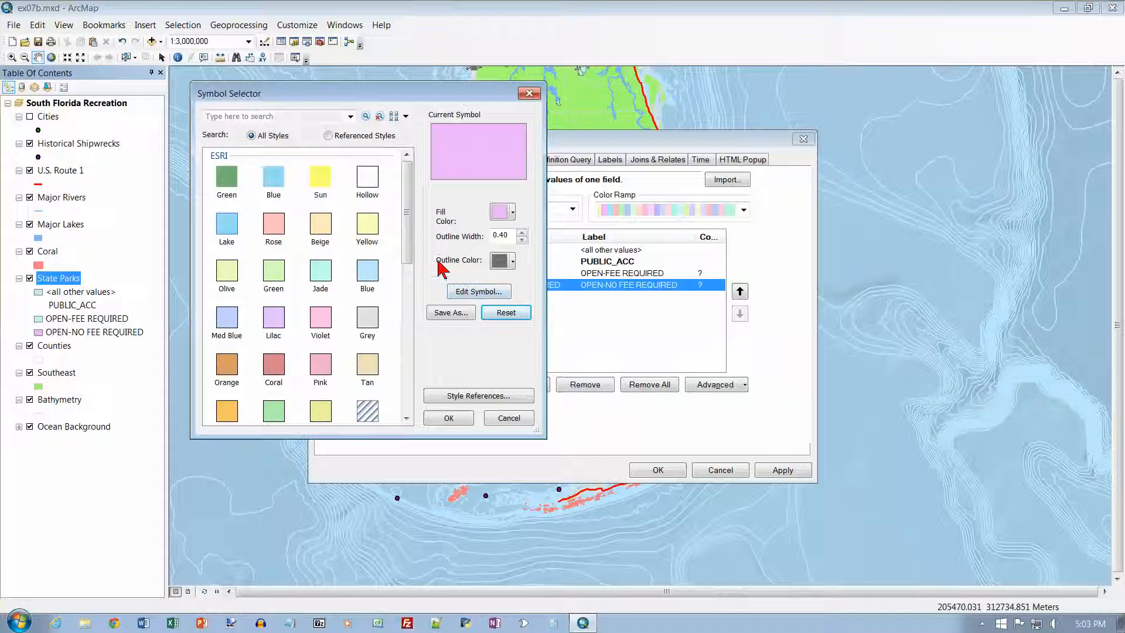
left_click(229, 185)
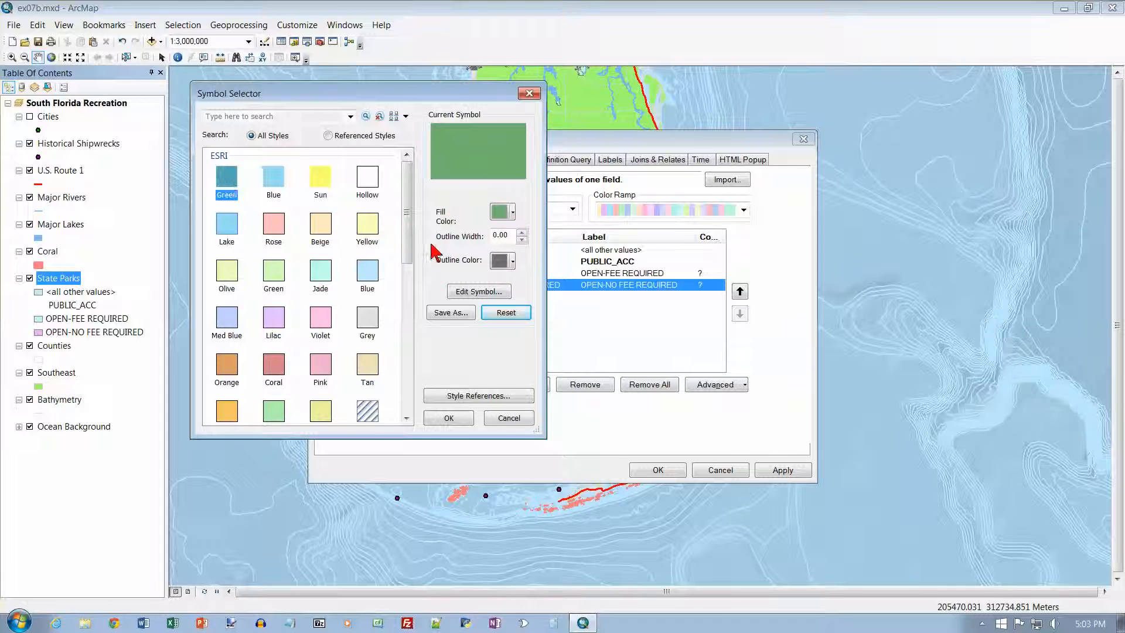
left_click(512, 262)
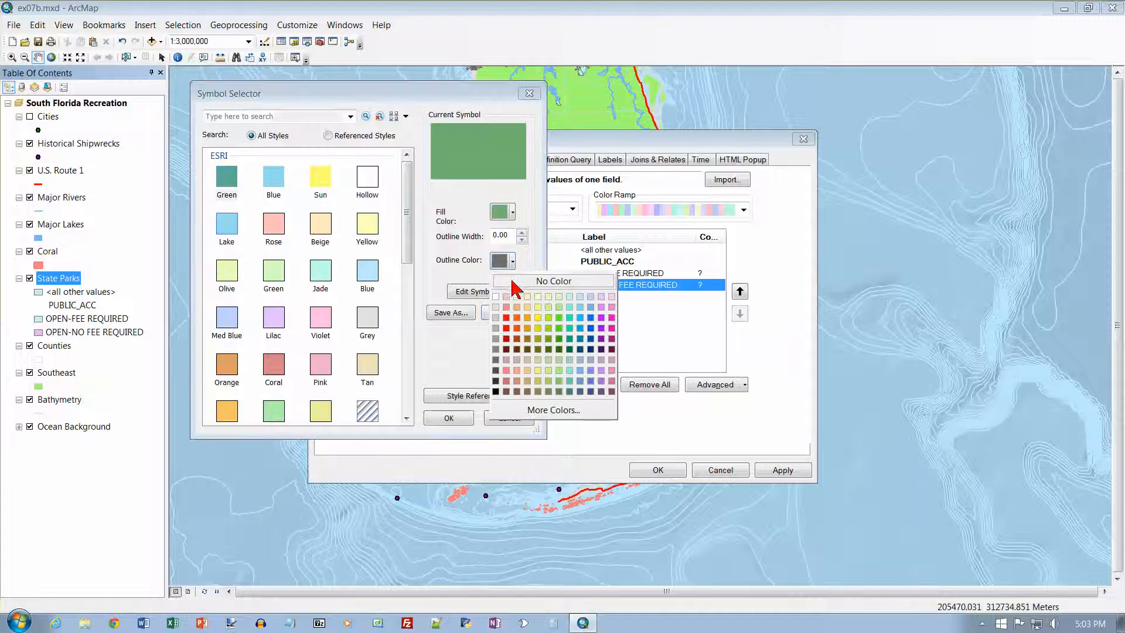
left_click(519, 283)
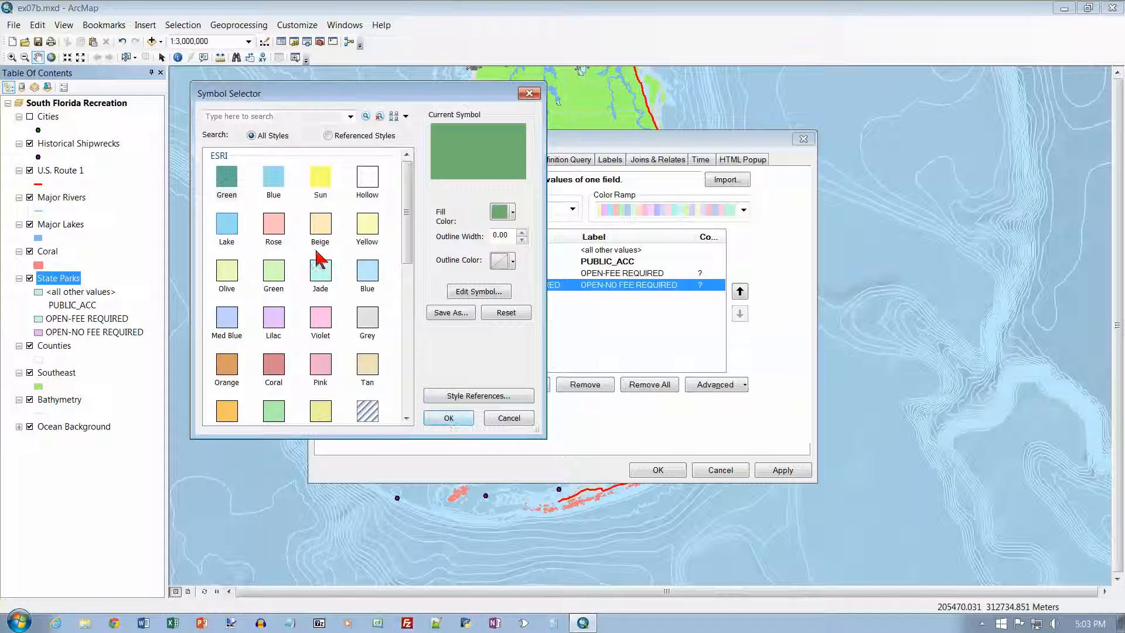
left_click(449, 418)
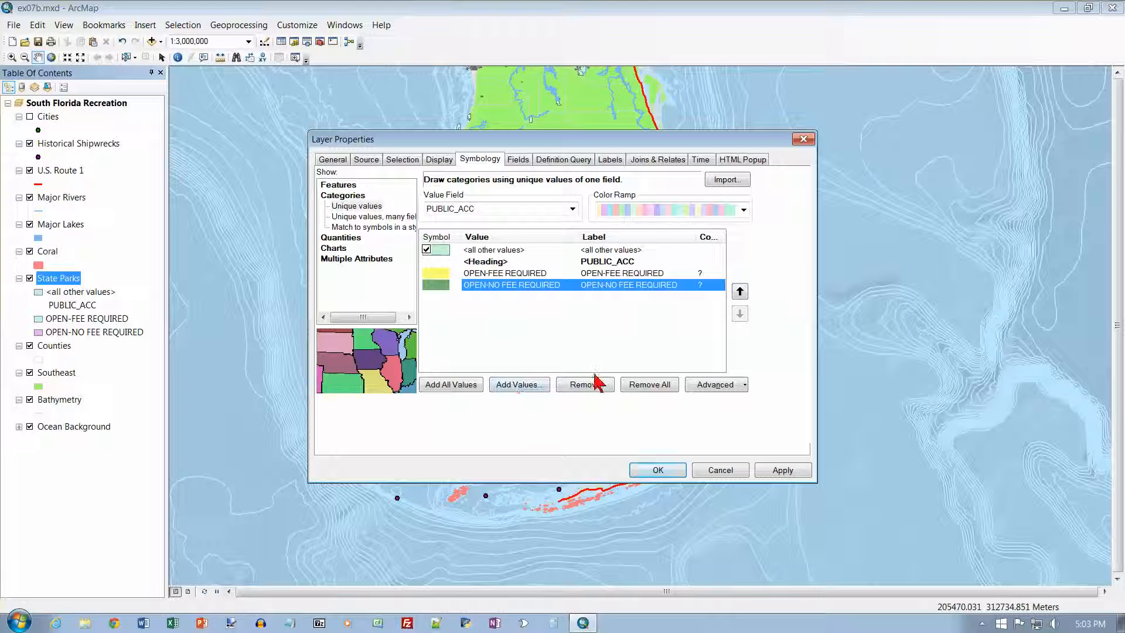
left_click(658, 470)
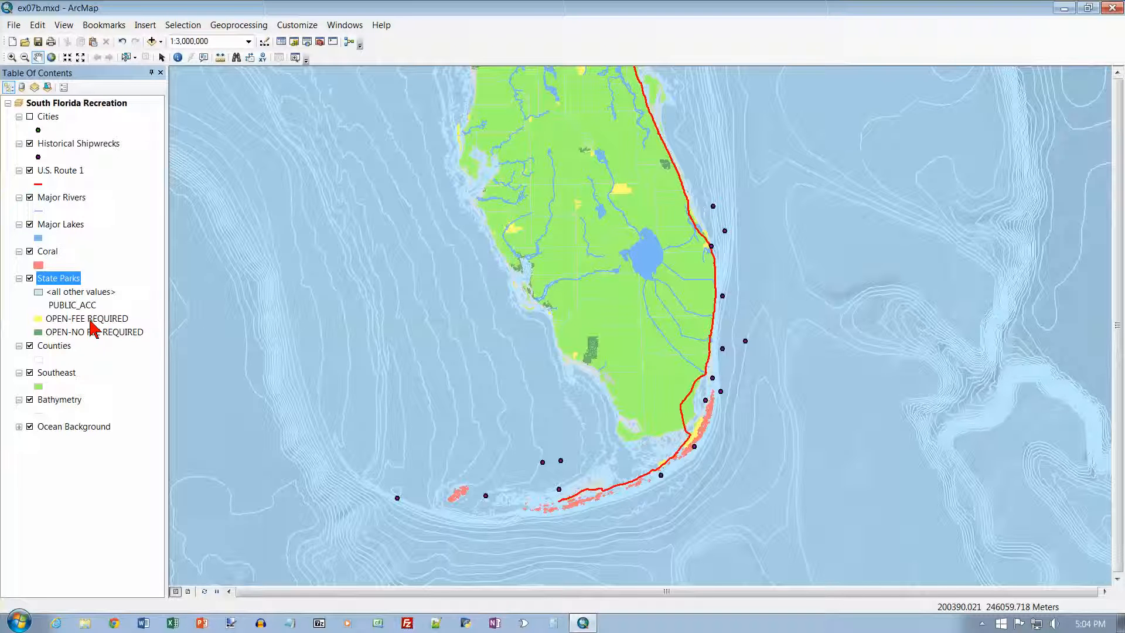
Rename the PUBLIC_ACC heading under the State Parks layer as Public Access
left_click(76, 305)
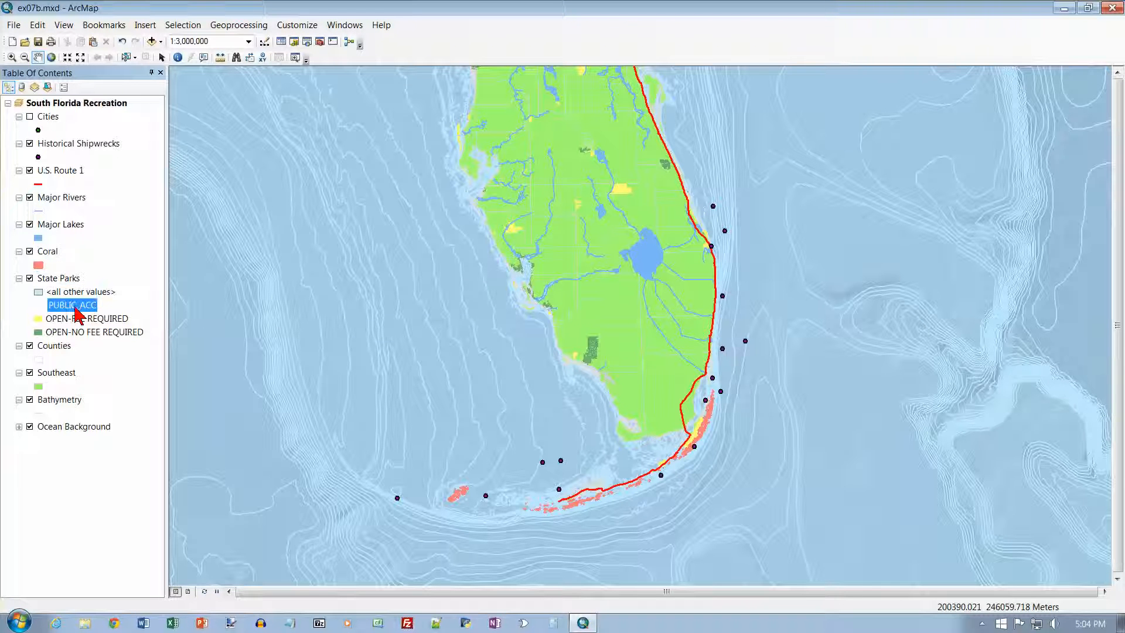
left_click(78, 306)
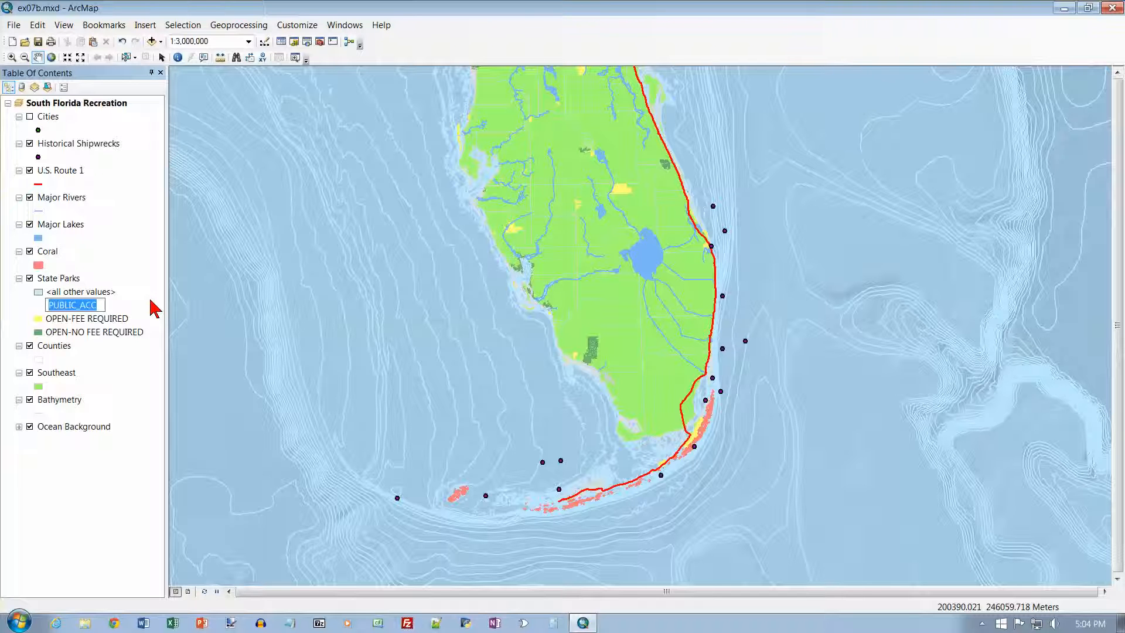
type("Public Access")
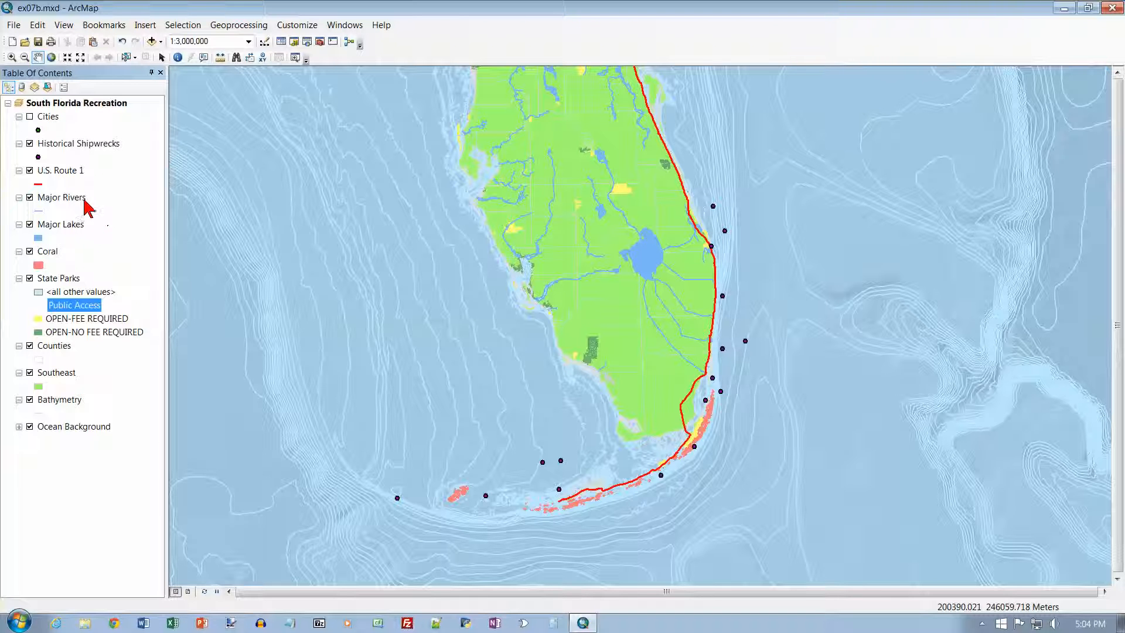
Browse the fill symbols available for the Major Lakes layer, and close its properties without choosing one
right_click(82, 230)
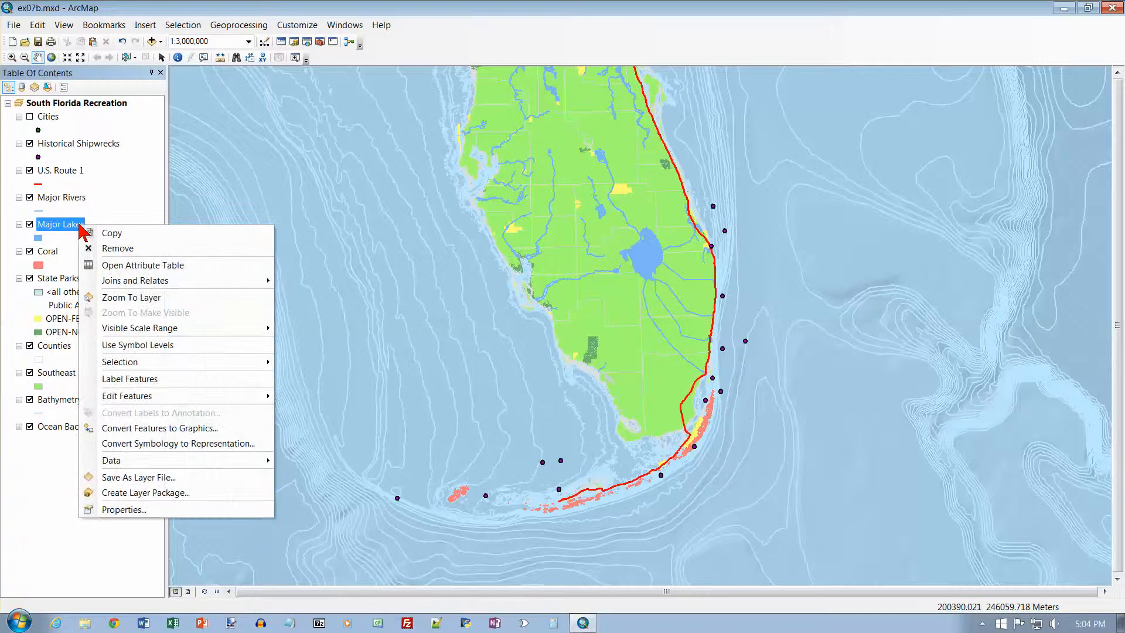
left_click(139, 510)
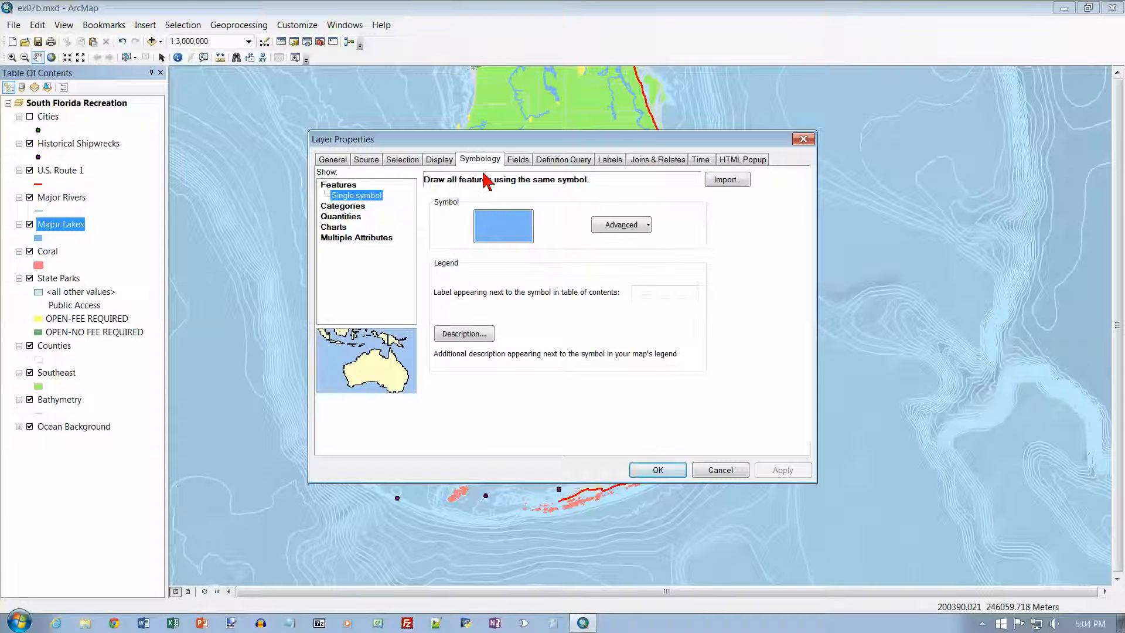
left_click(521, 233)
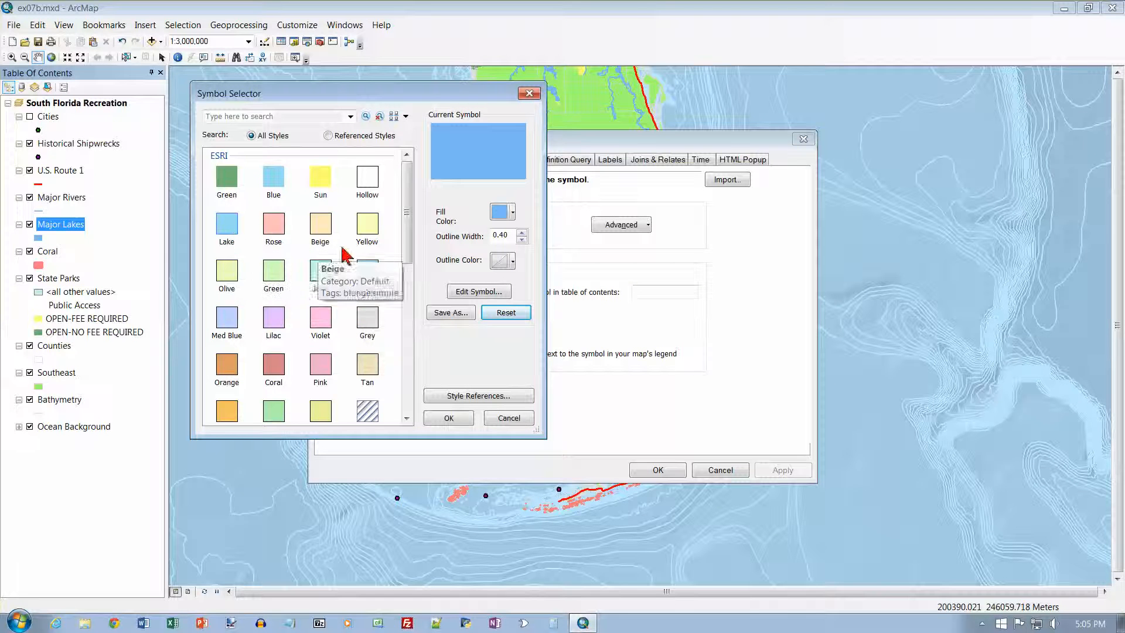
left_click_drag(409, 237, 389, 359)
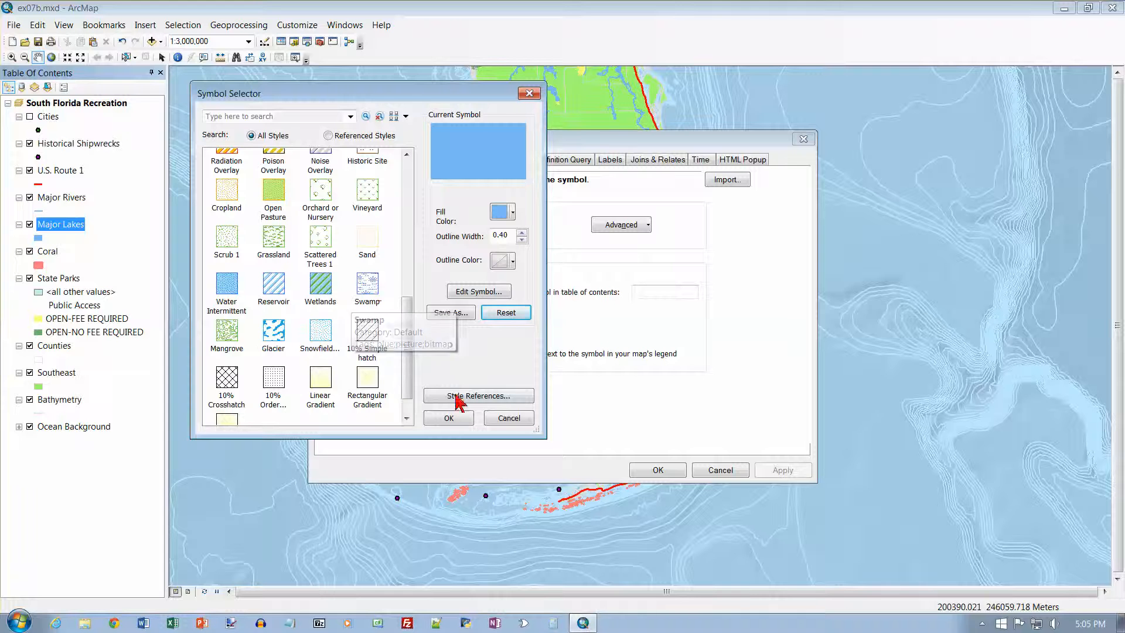
left_click(507, 418)
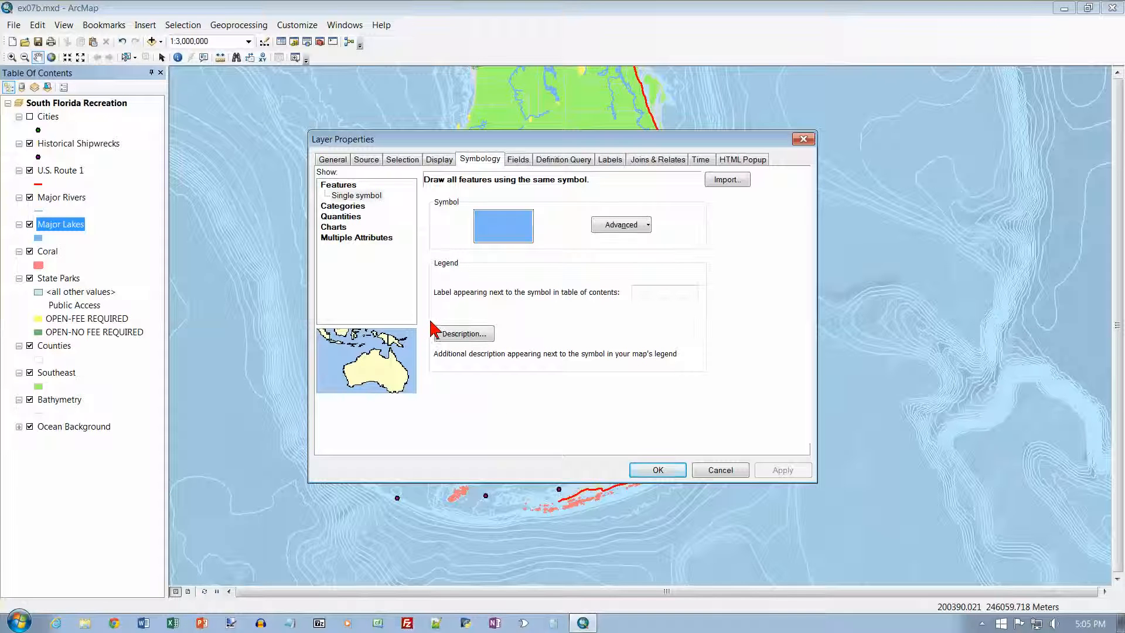
left_click(720, 470)
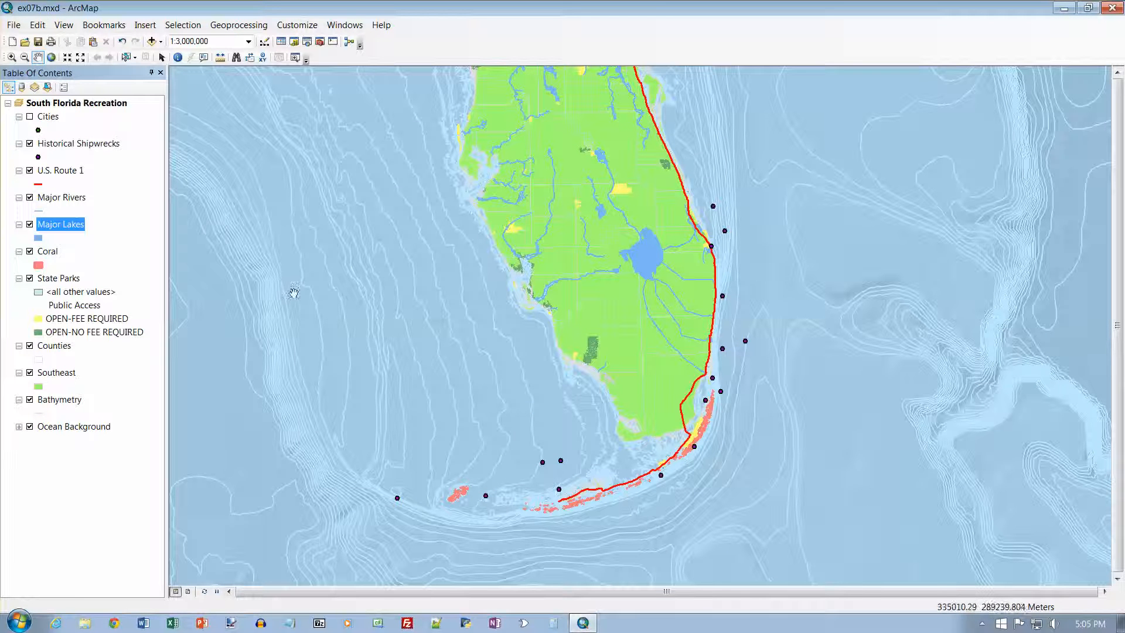
Turn on the Cities layer and open the Query Builder for its definition query
left_click(30, 117)
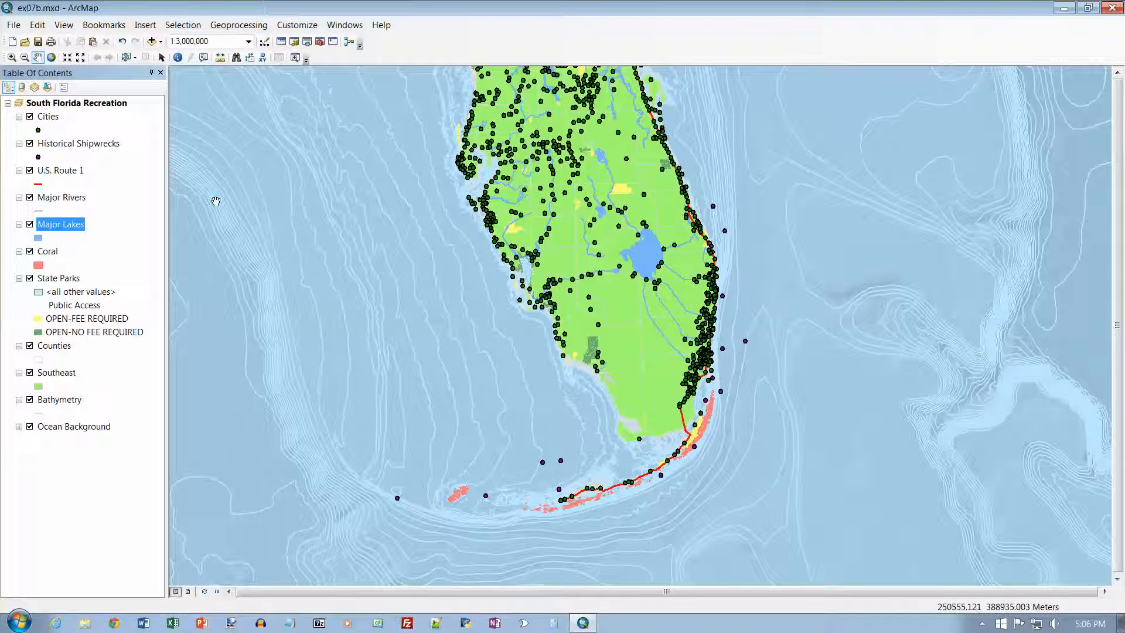
right_click(49, 116)
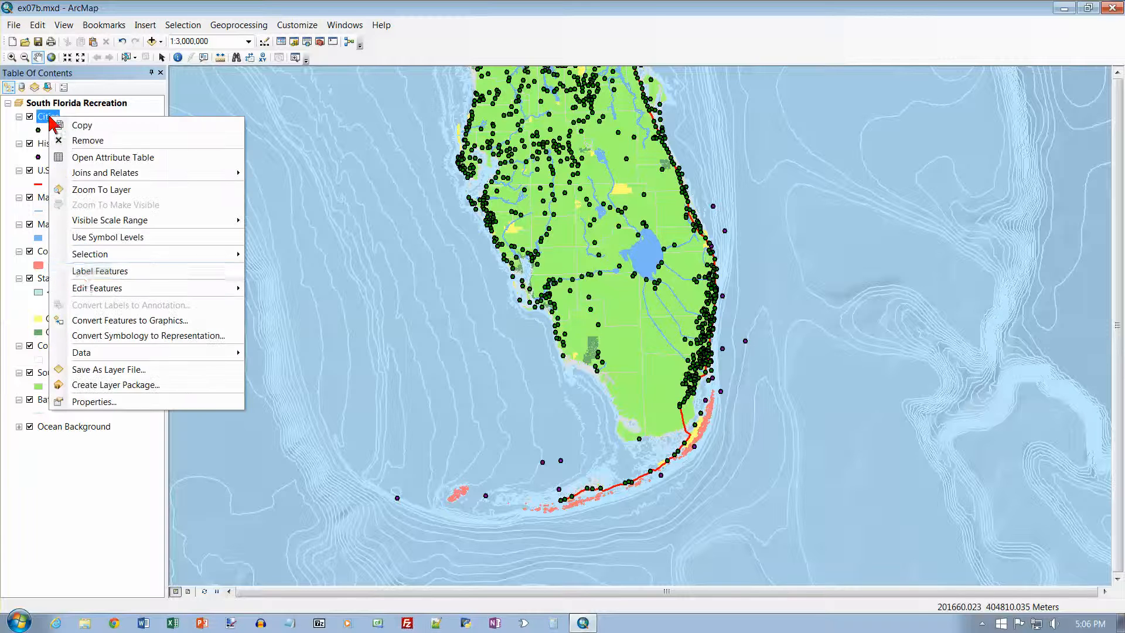
left_click(105, 402)
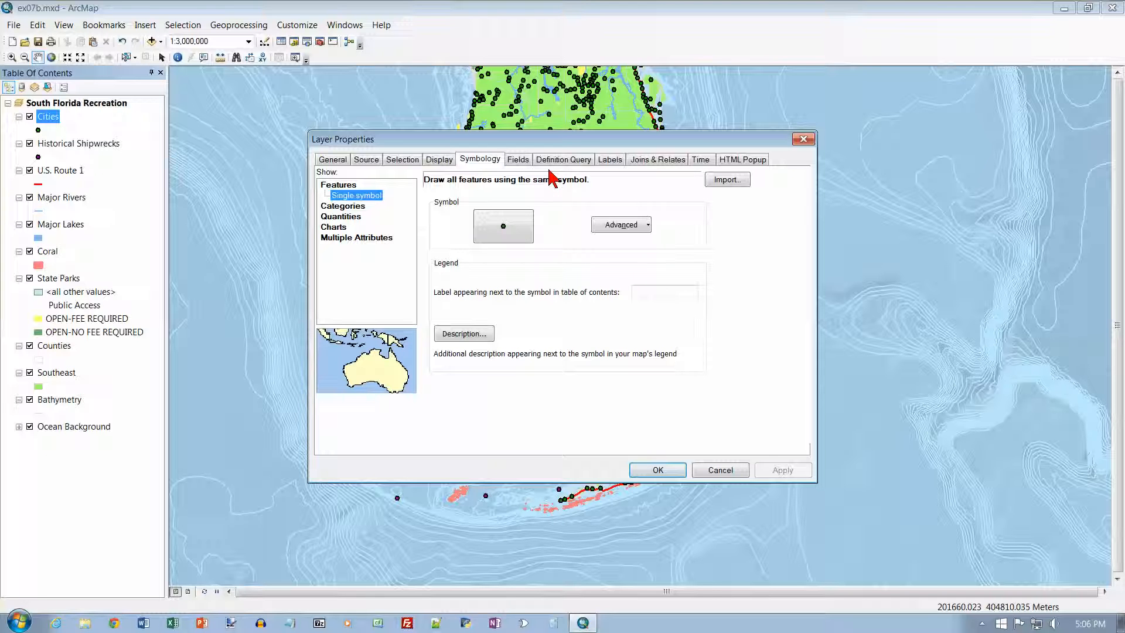
left_click(569, 167)
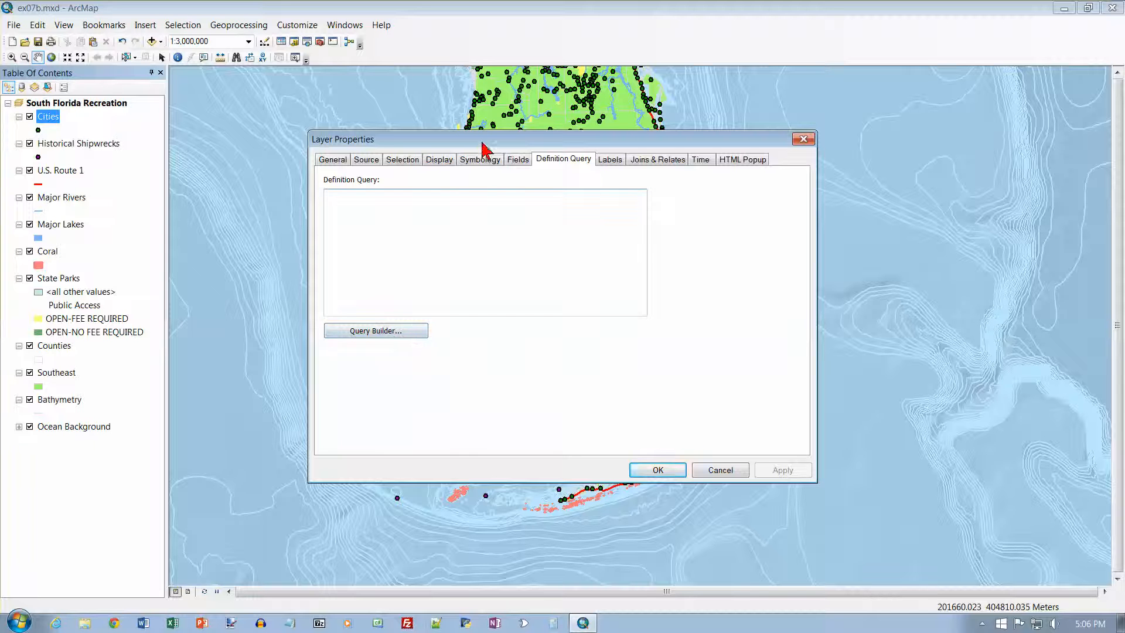
left_click_drag(546, 142, 534, 149)
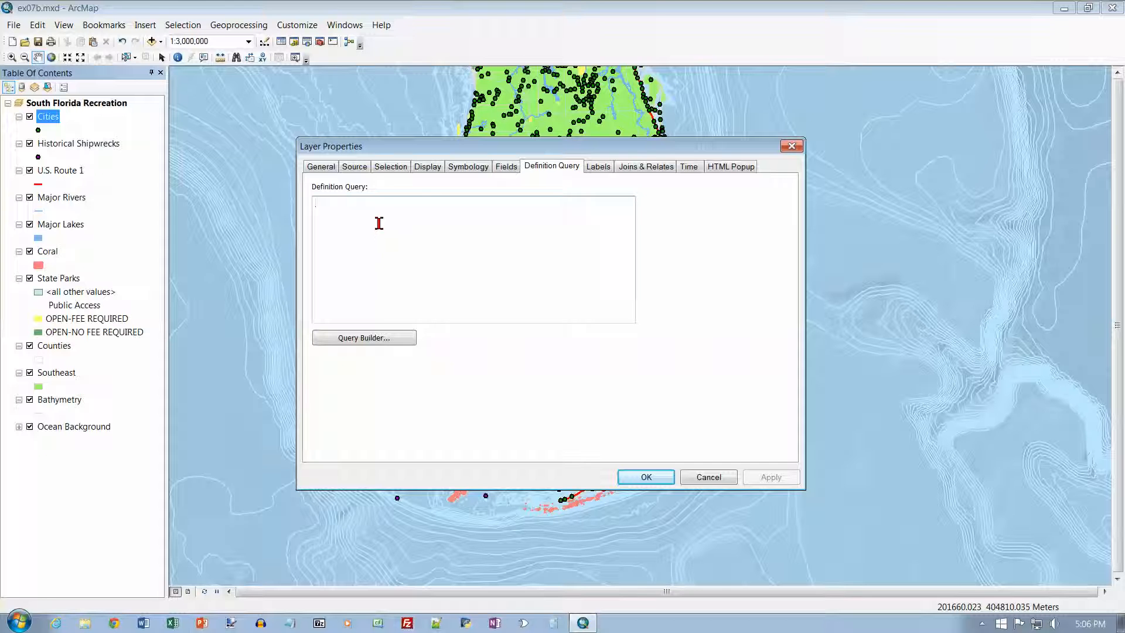
left_click(374, 342)
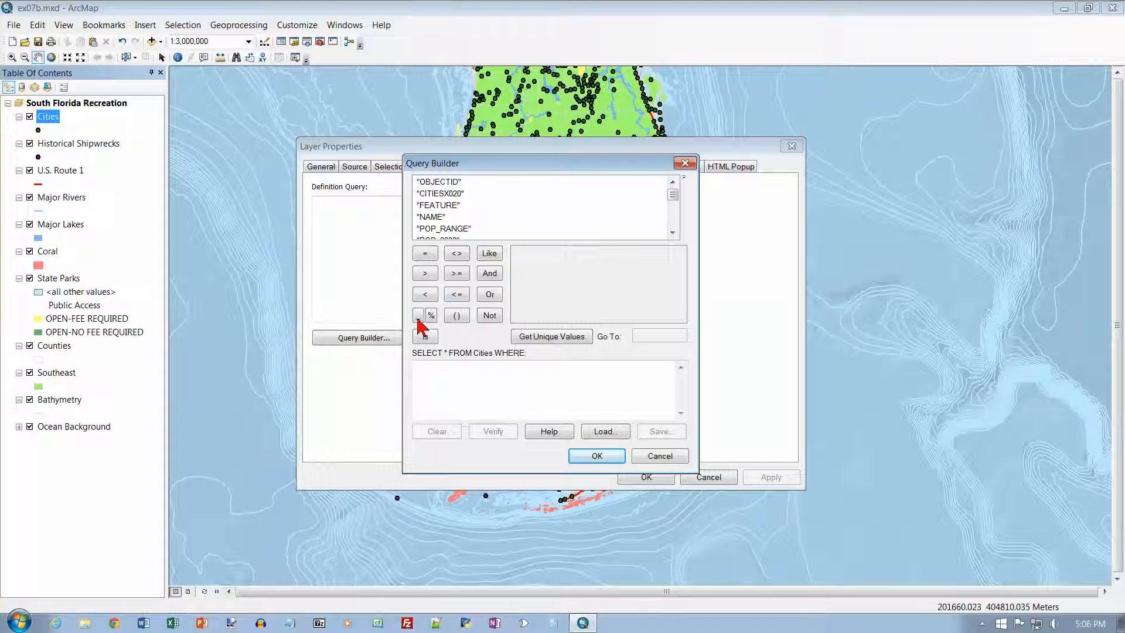
Build the Cities query condition "POP_RANGE" = '100,000 - 249,999' from the field's unique values
double_click(455, 229)
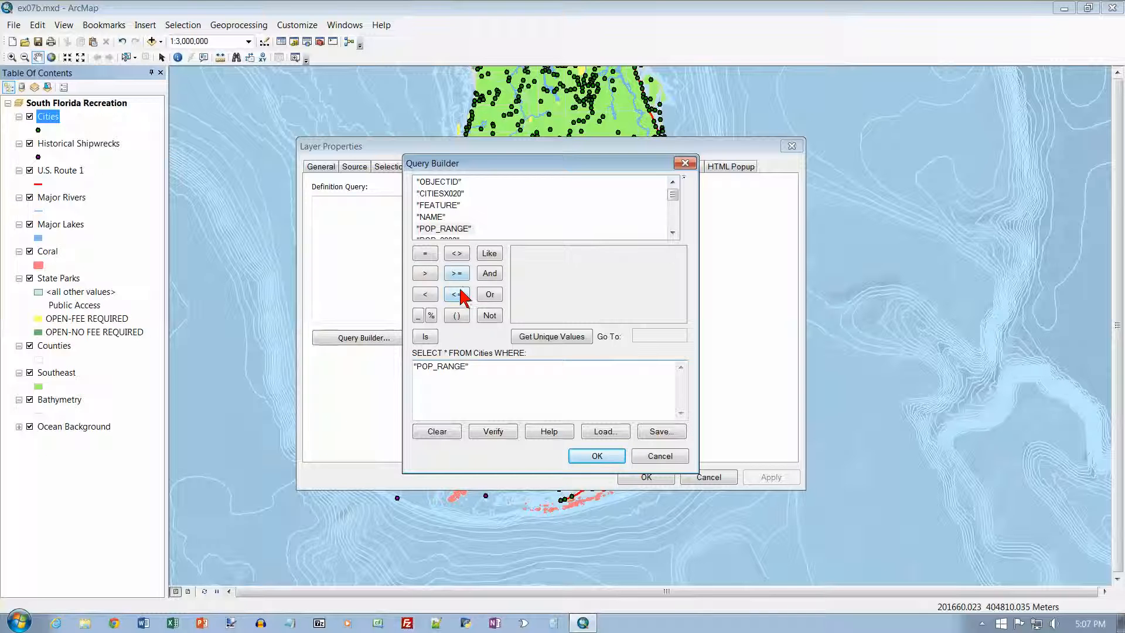
left_click(431, 257)
left_click(551, 338)
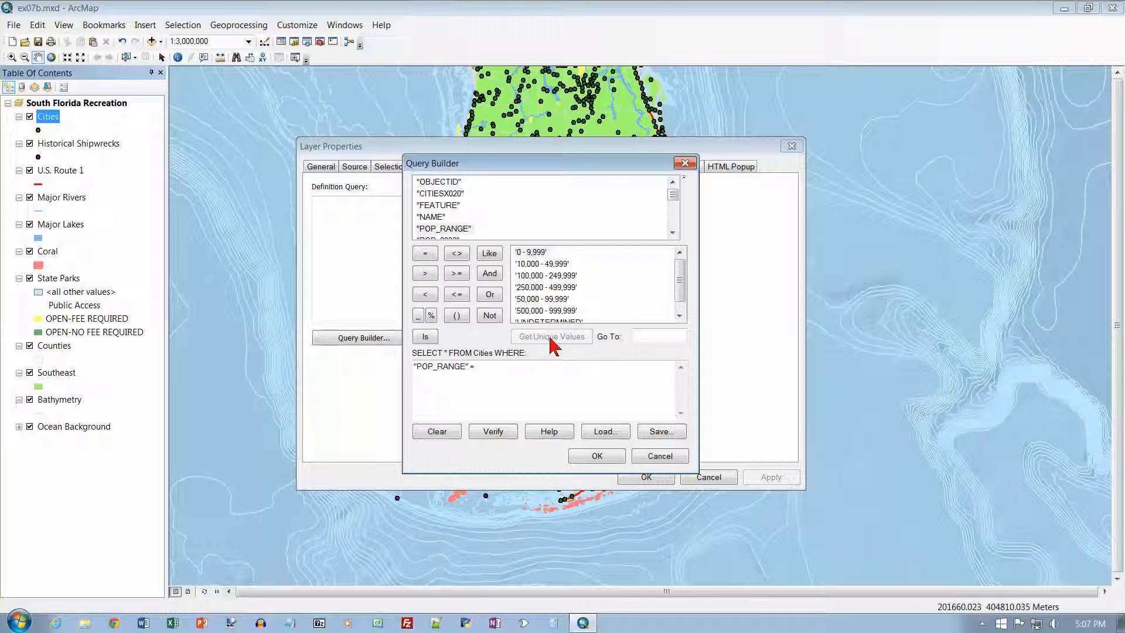
left_click_drag(681, 296, 681, 288)
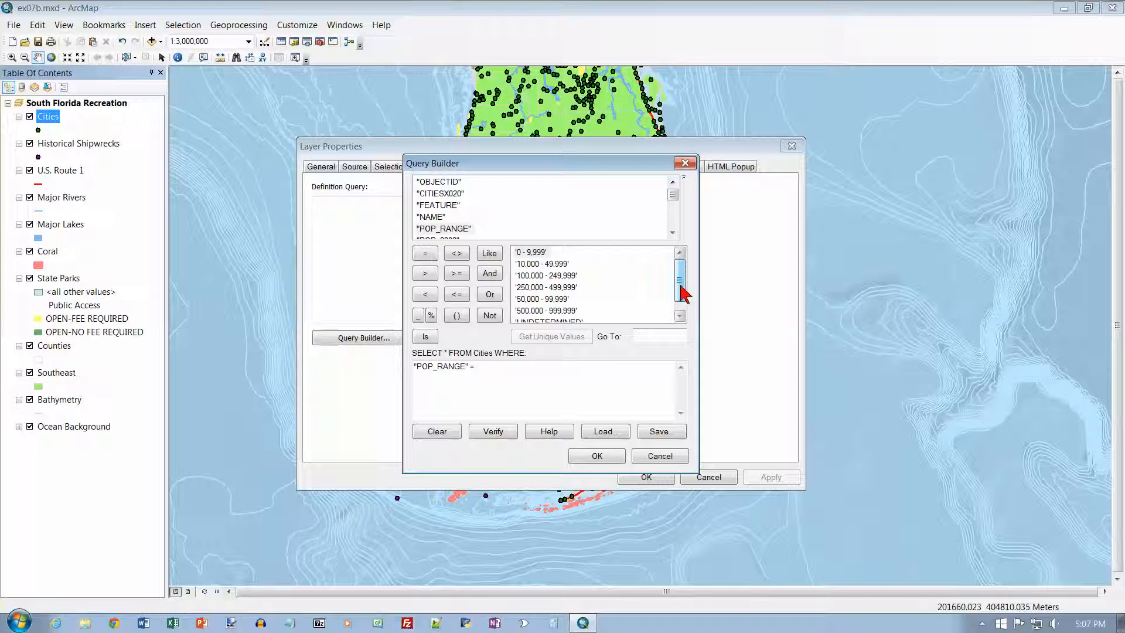
left_click(544, 277)
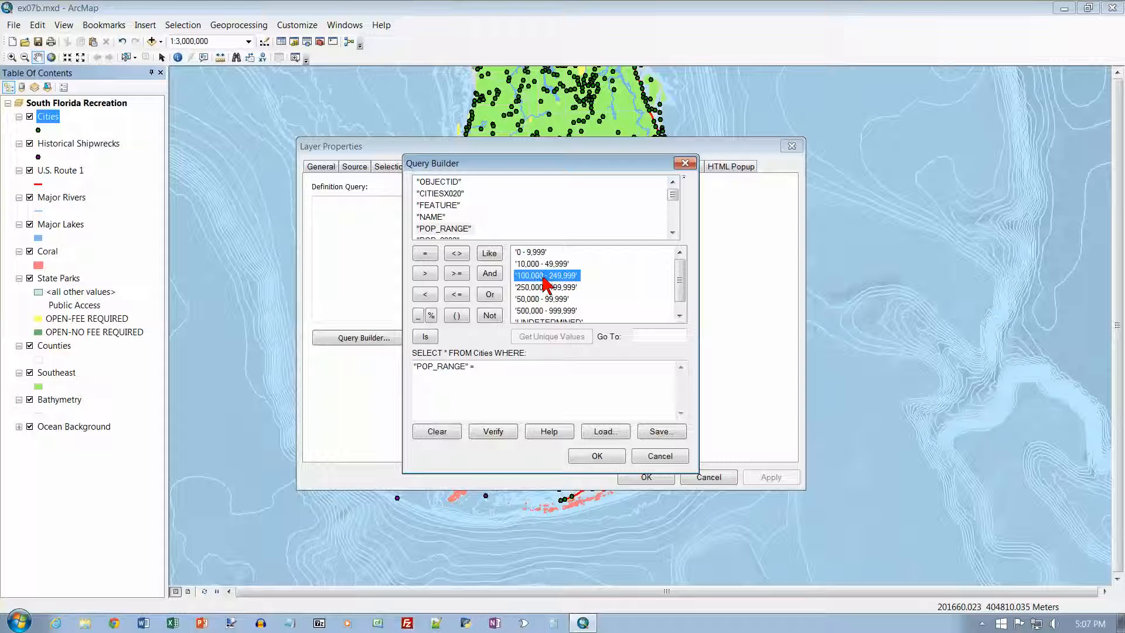
double_click(545, 275)
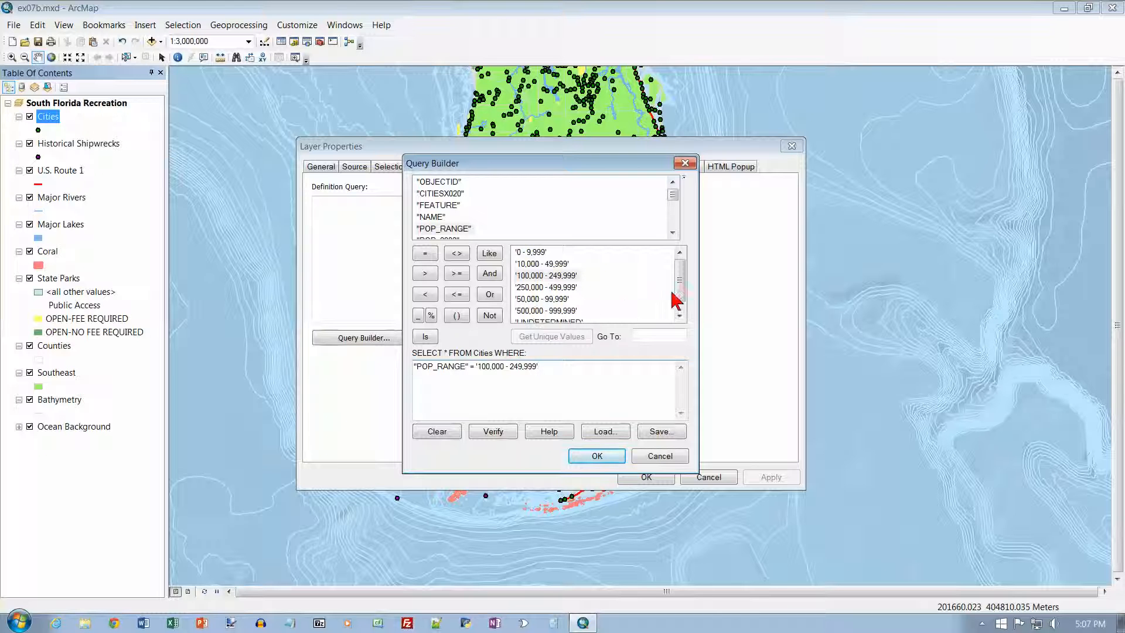
Extend the Cities query with OR on its own line, followed by the condition "POP_RANGE" = '250,000 - 499,999'
left_click_drag(679, 296, 680, 302)
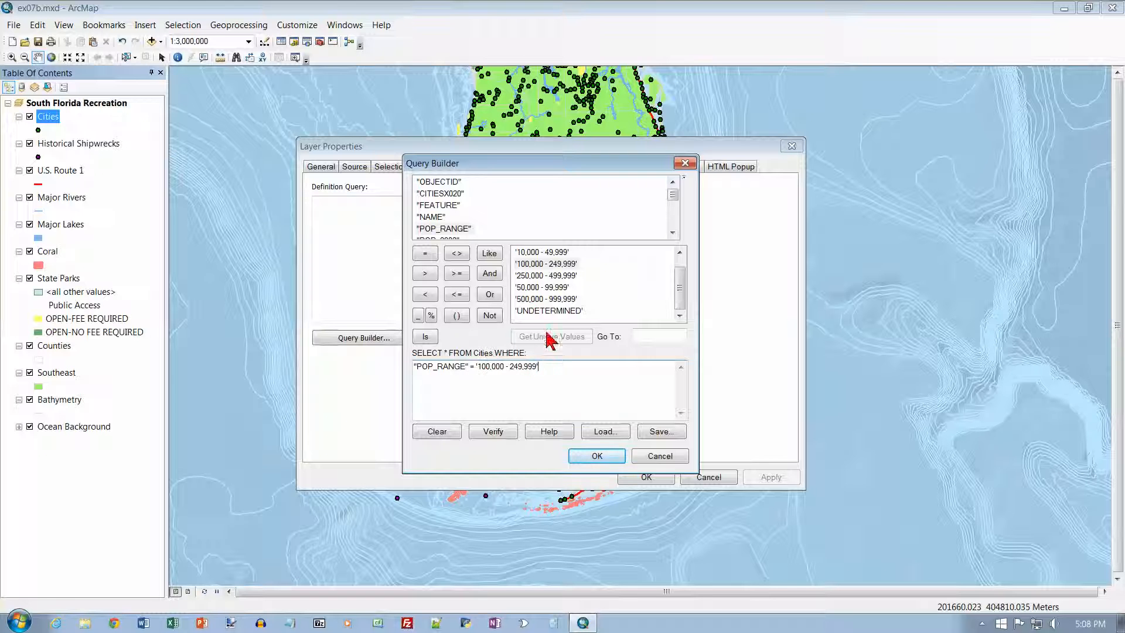
left_click(542, 265)
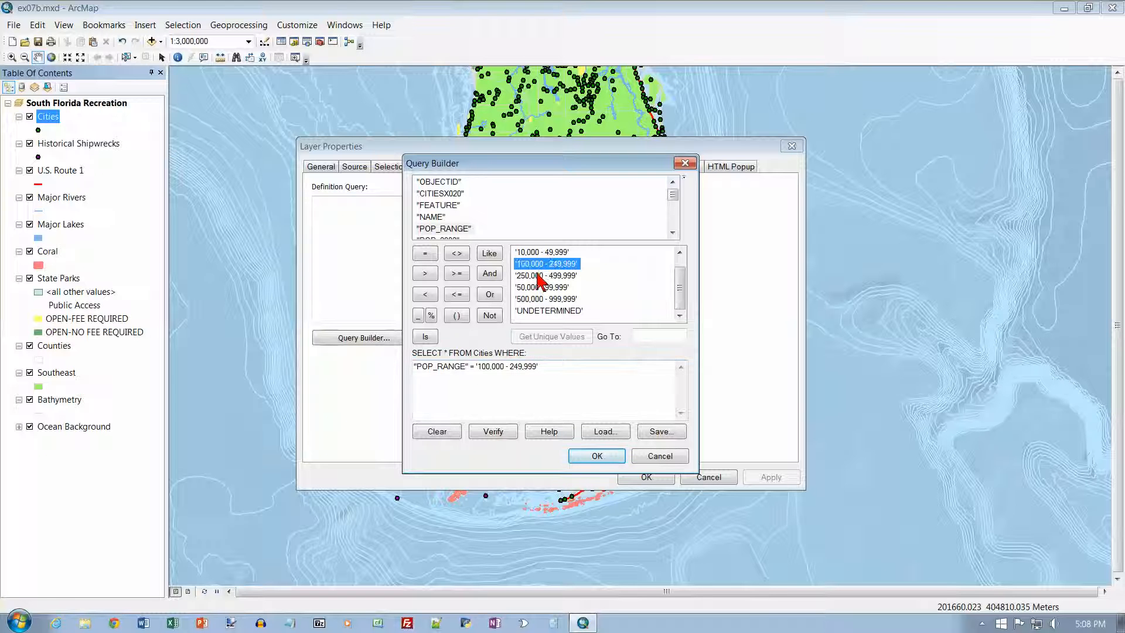
left_click(539, 299)
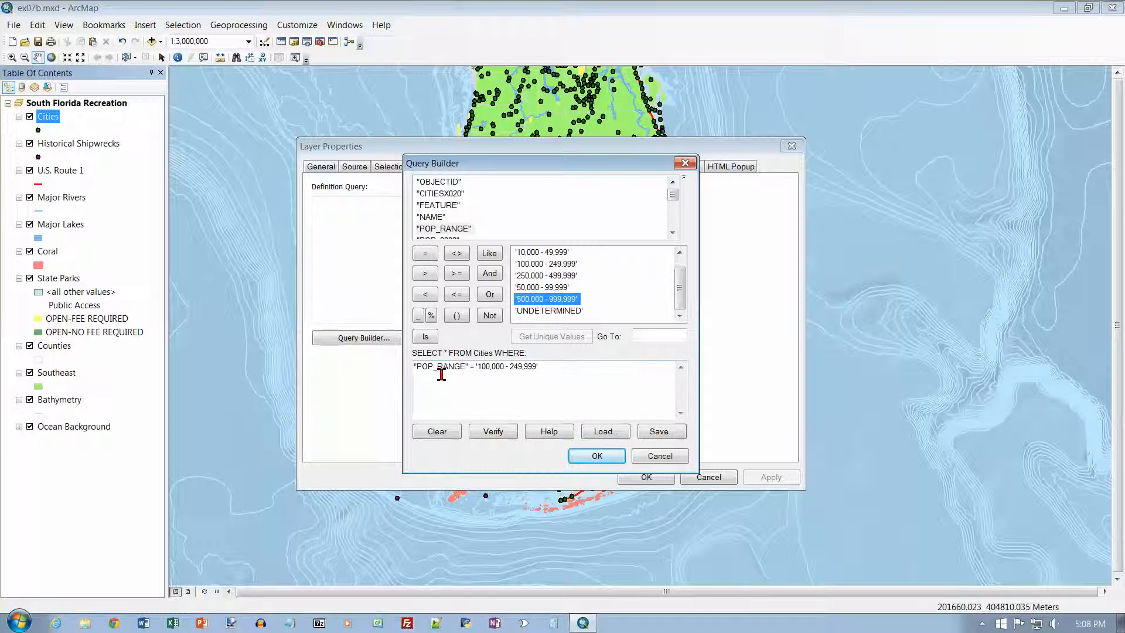
left_click(551, 367)
left_click(491, 295)
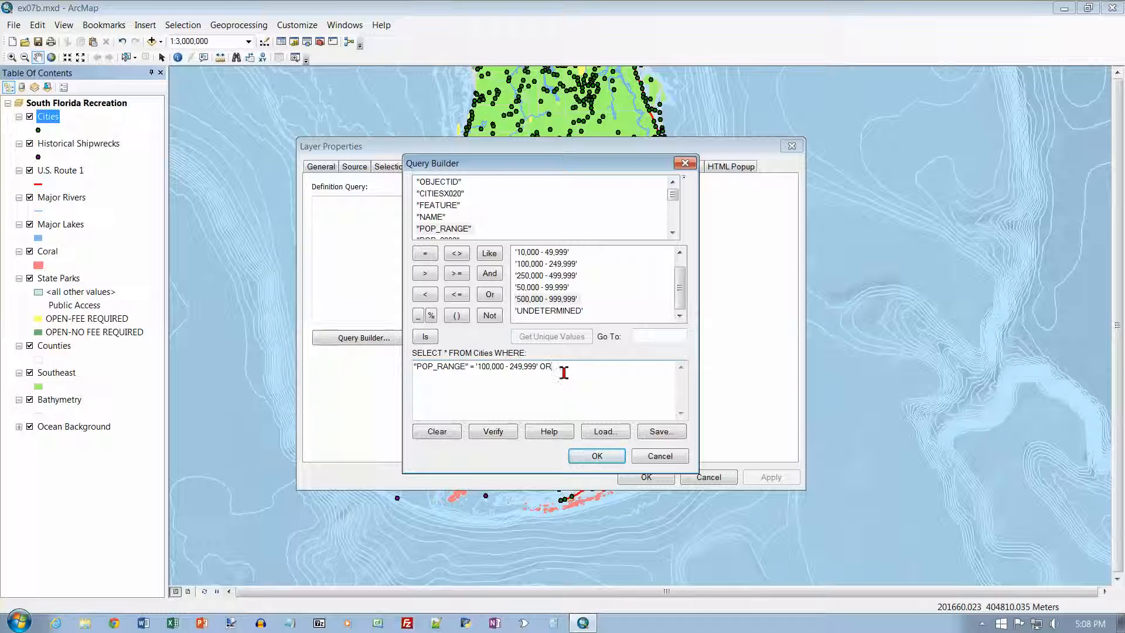
left_click_drag(540, 367, 546, 367)
key("Return")
left_click(444, 387)
double_click(450, 229)
left_click(427, 256)
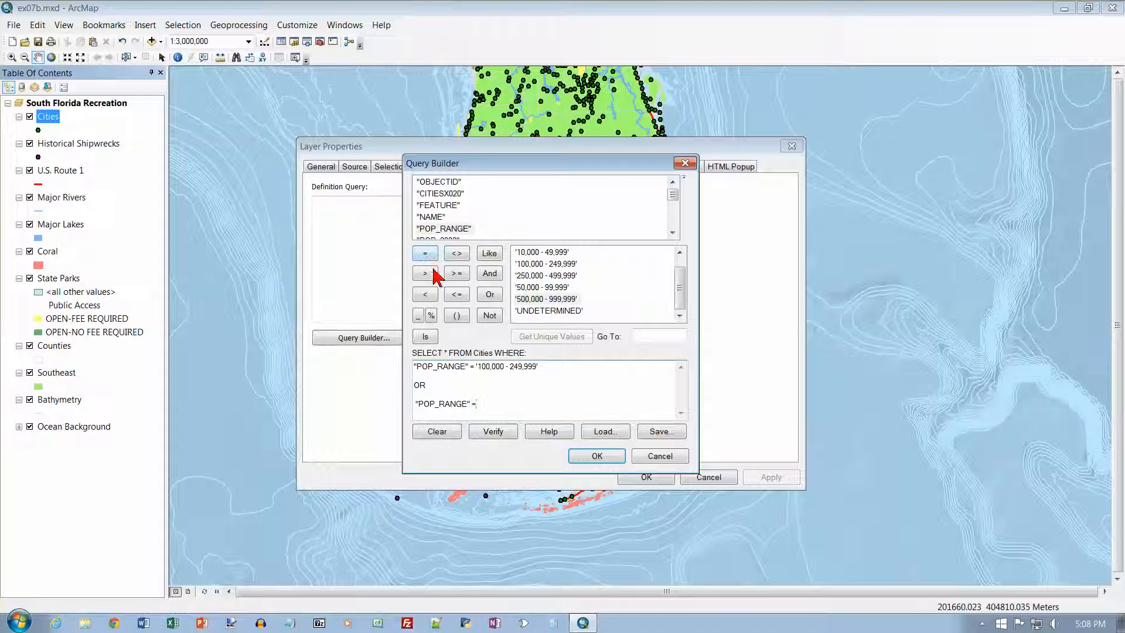
double_click(545, 275)
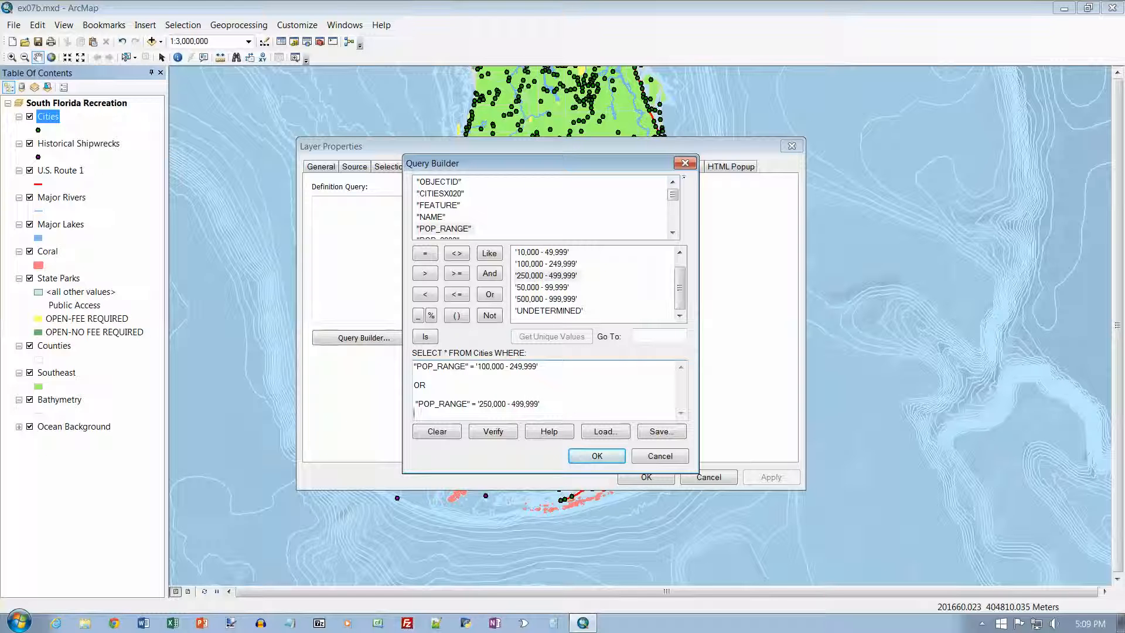
Extend the Cities query with OR on its own line, followed by the condition "POP_RANGE" = '500,000 - 999,999'
key("Return")
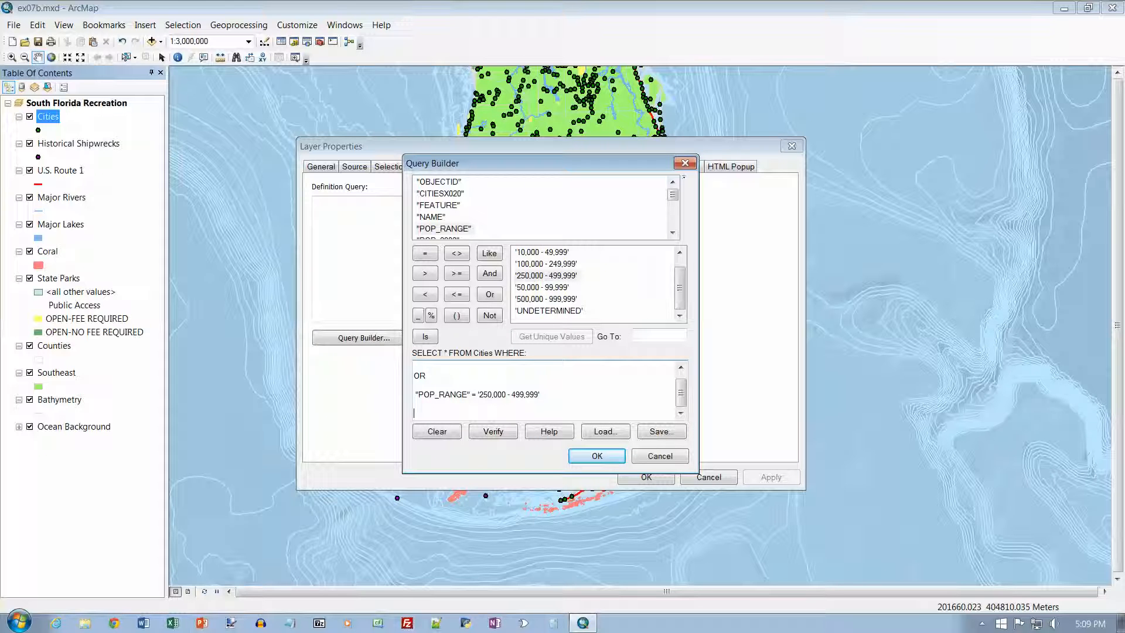
left_click(490, 294)
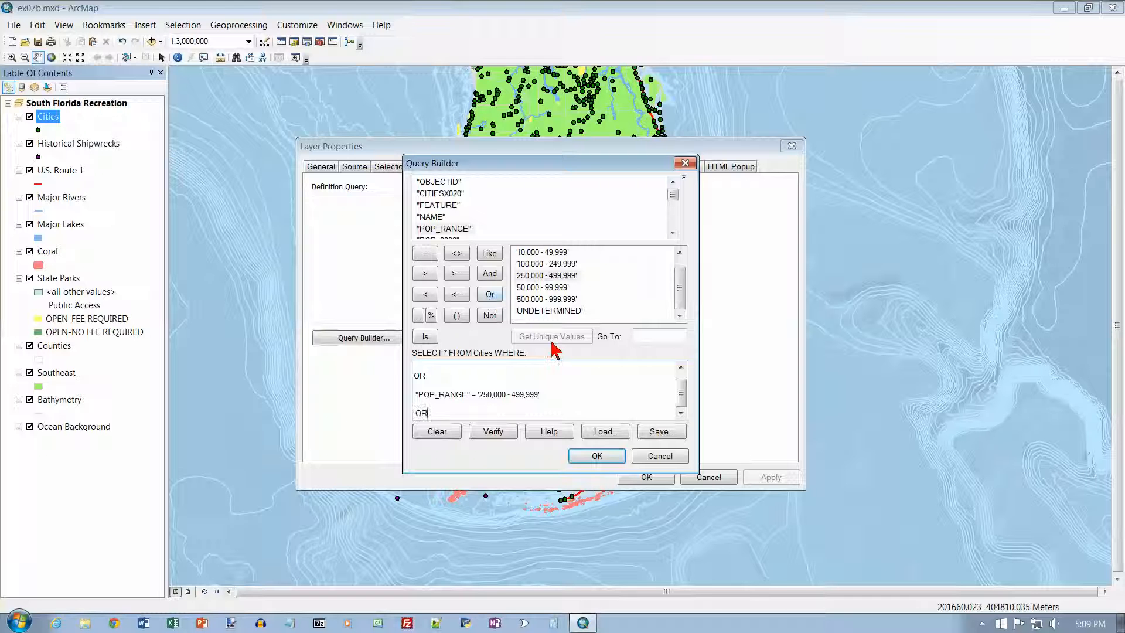
key("Return")
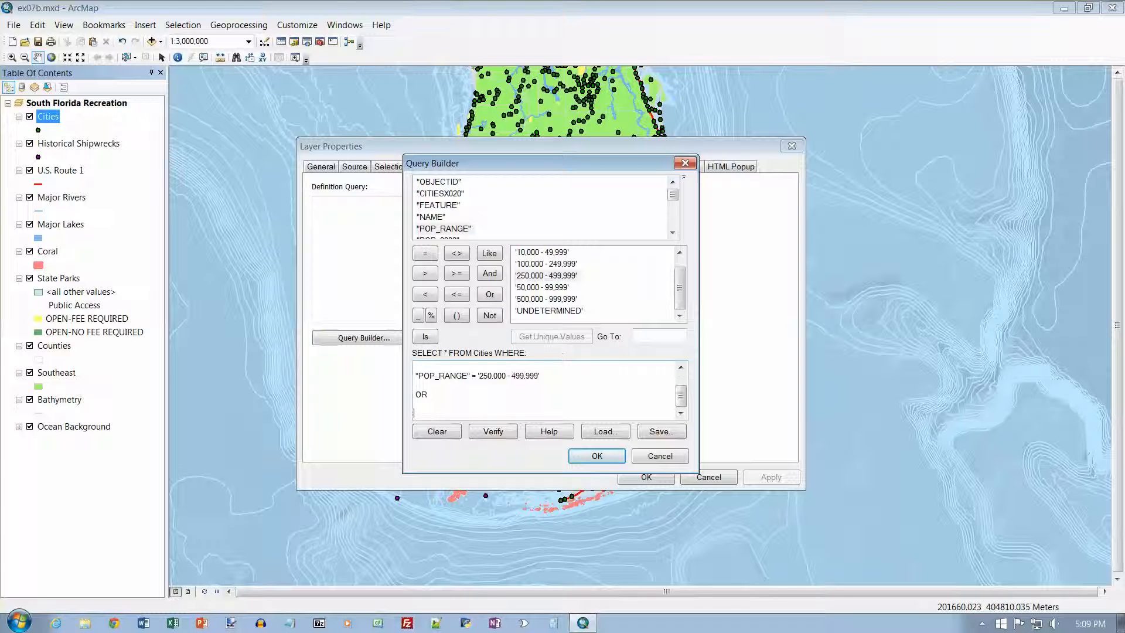
double_click(458, 229)
left_click(426, 253)
left_click(540, 302)
double_click(540, 307)
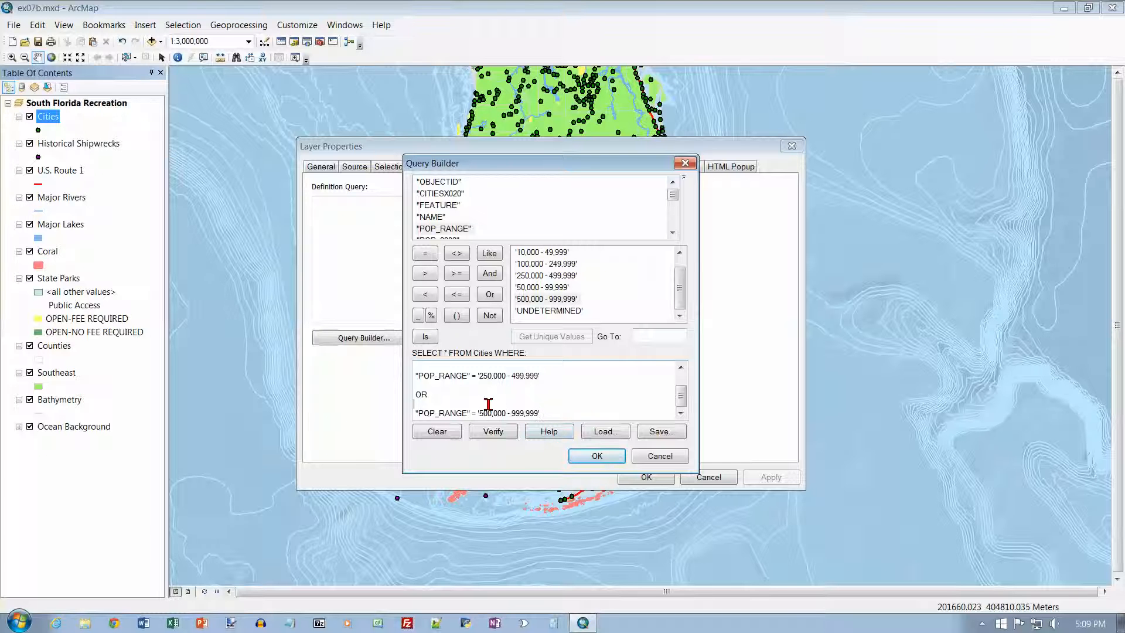
Remove the blank lines between the conditions of the Cities query and apply the definition query to the layer
key("Delete")
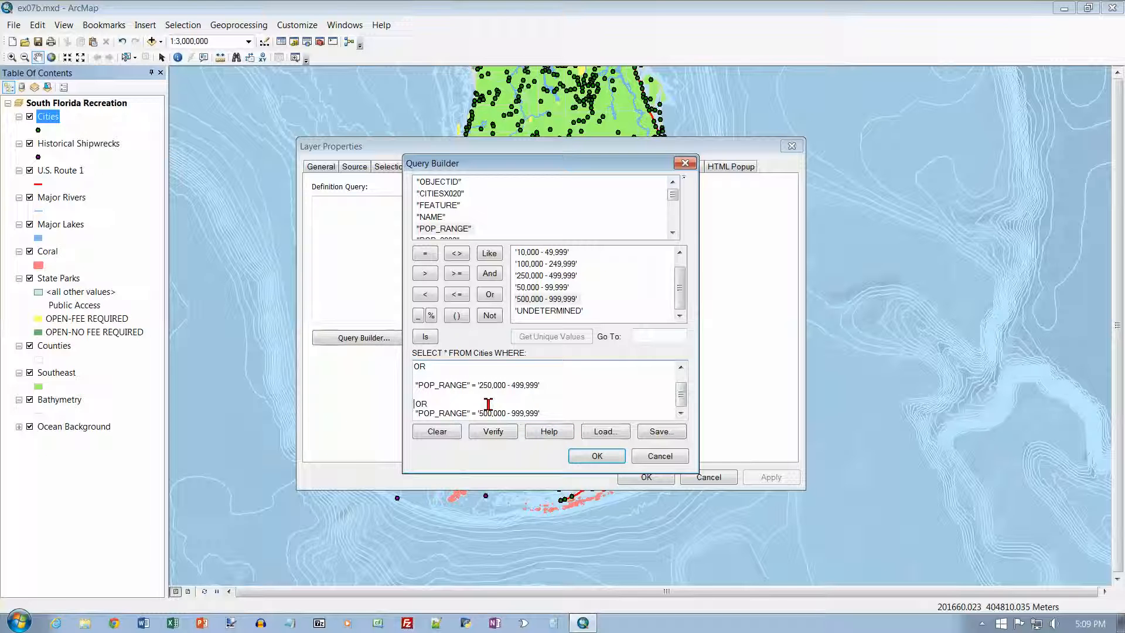
key("BackSpace")
key("Delete")
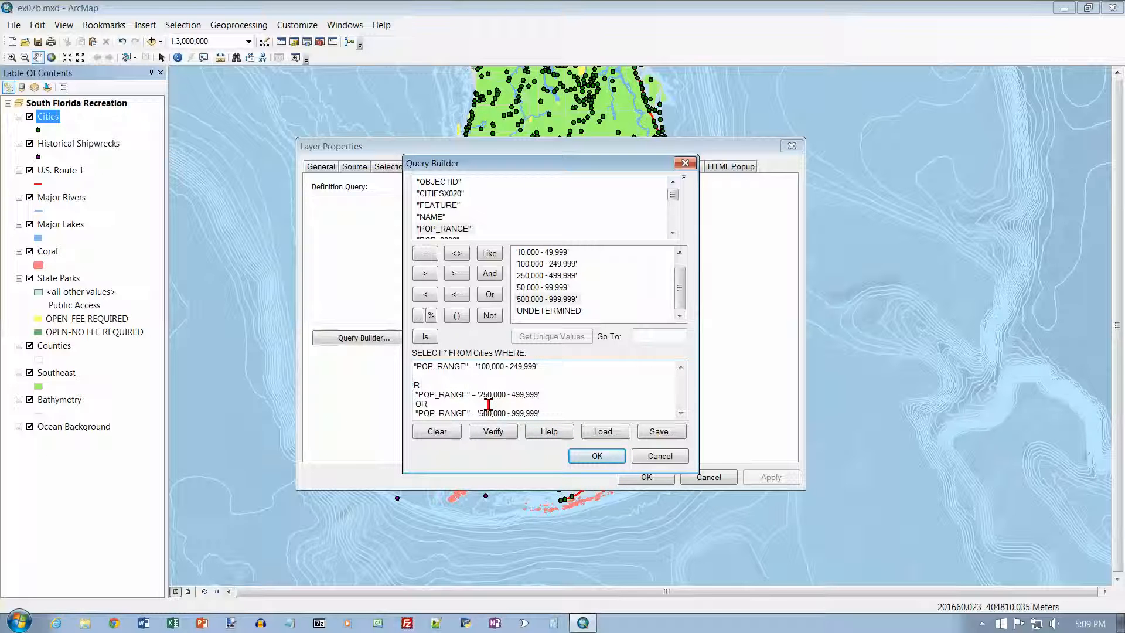
type("O")
key("Delete")
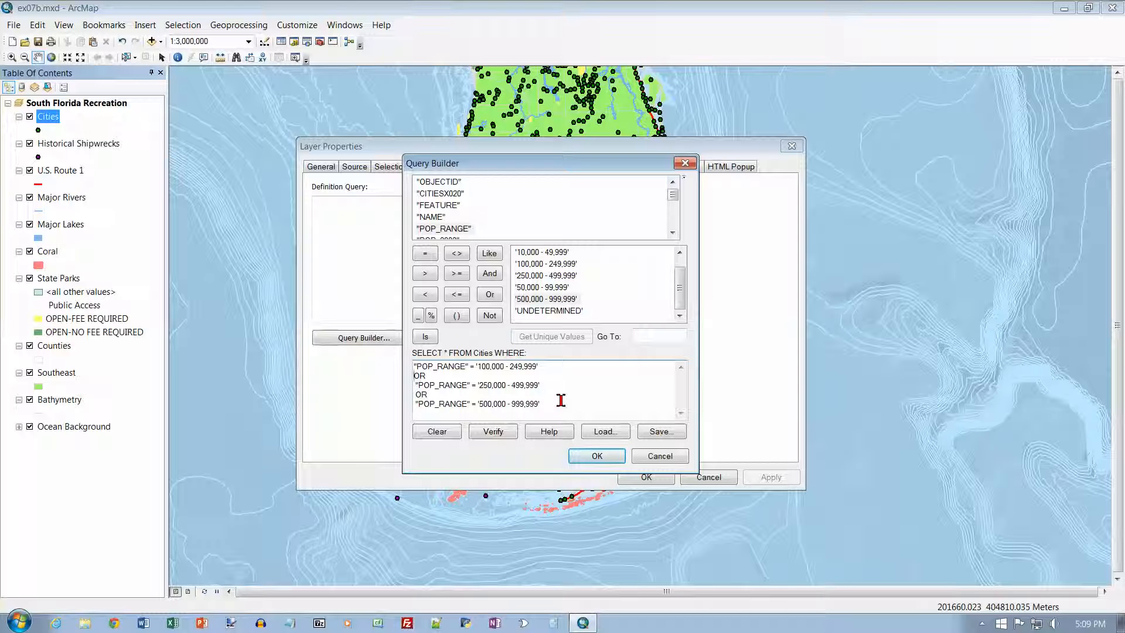
mouse_move(679, 284)
left_mouse_down()
mouse_move(679, 274)
mouse_move(681, 289)
left_mouse_up()
left_click(597, 456)
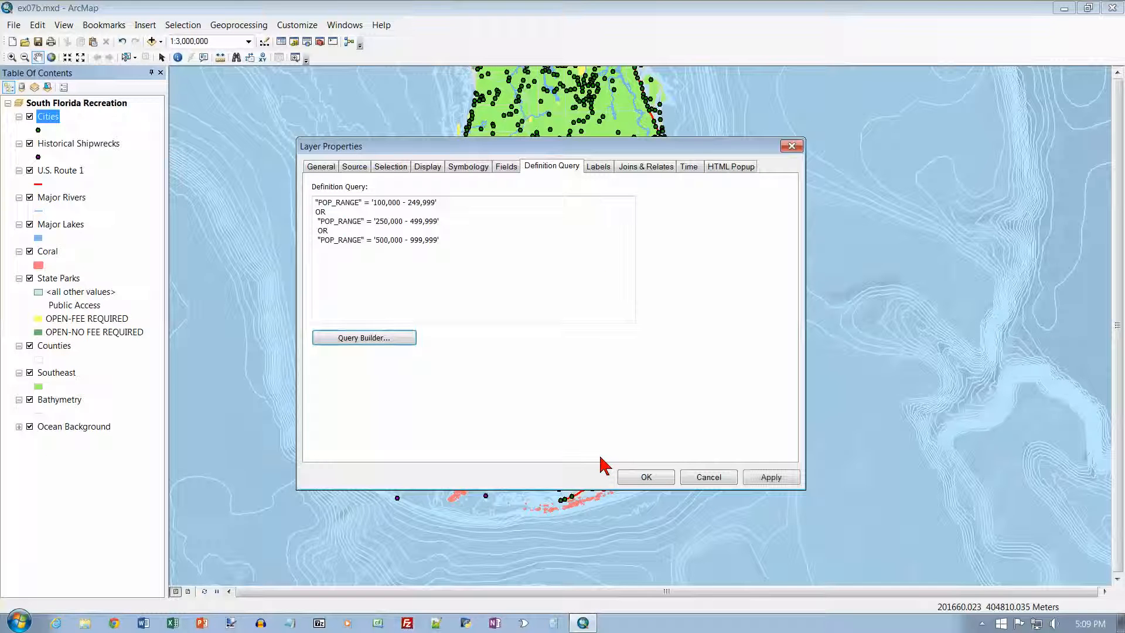
left_click(669, 477)
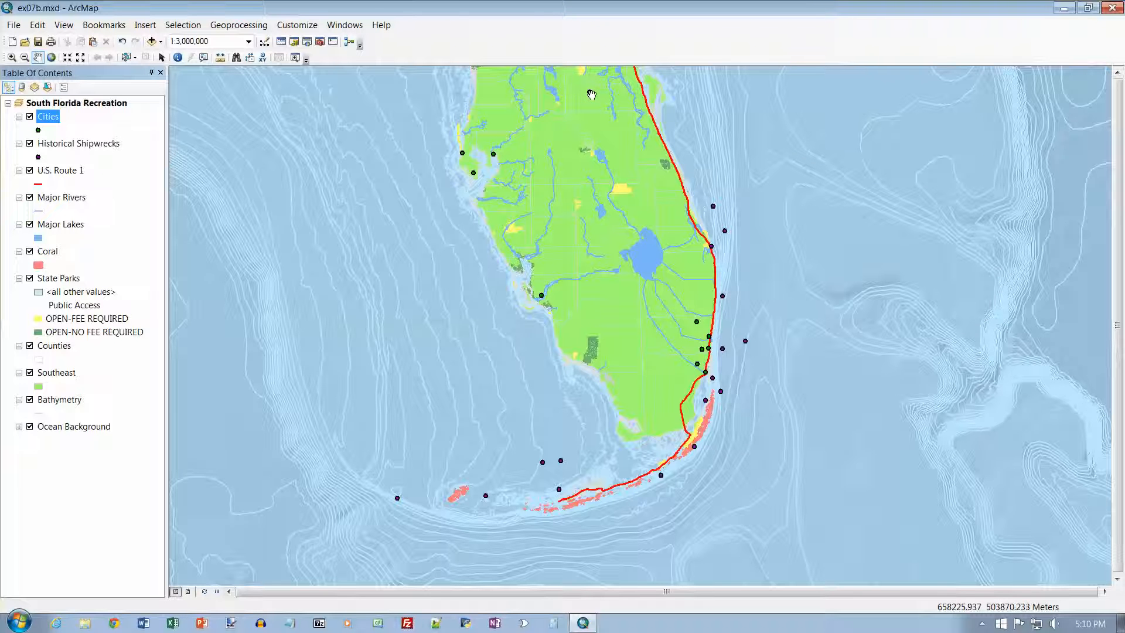
mouse_move(591, 109)
left_mouse_down()
mouse_move(589, 77)
mouse_move(589, 123)
left_mouse_up()
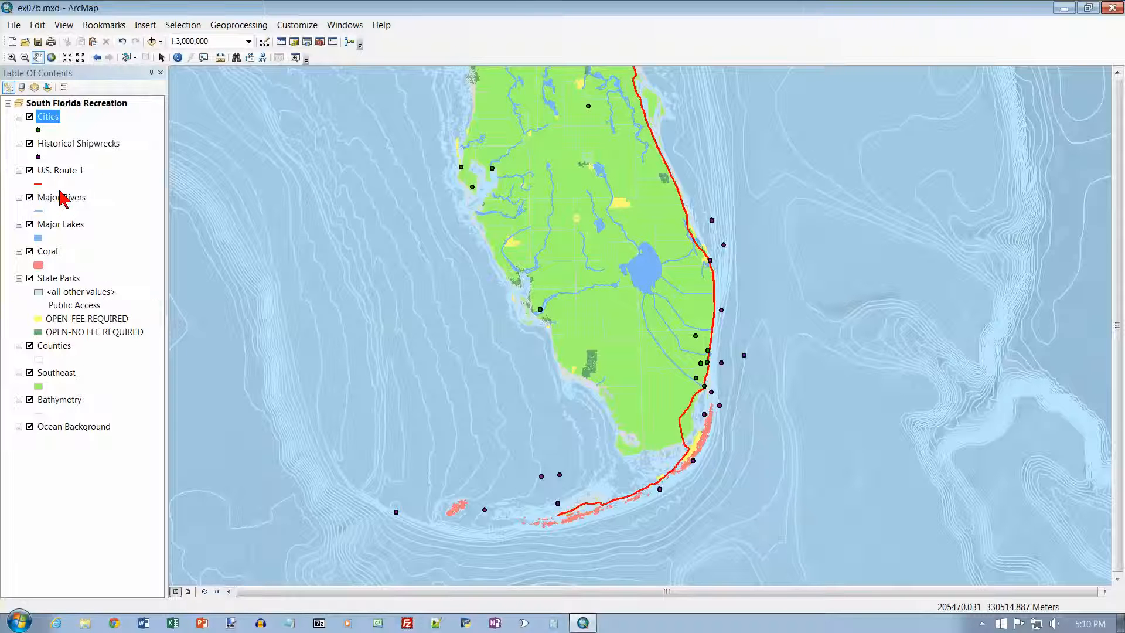
Reopen the Cities definition query in the Query Builder and clear the whole expression
right_click(48, 120)
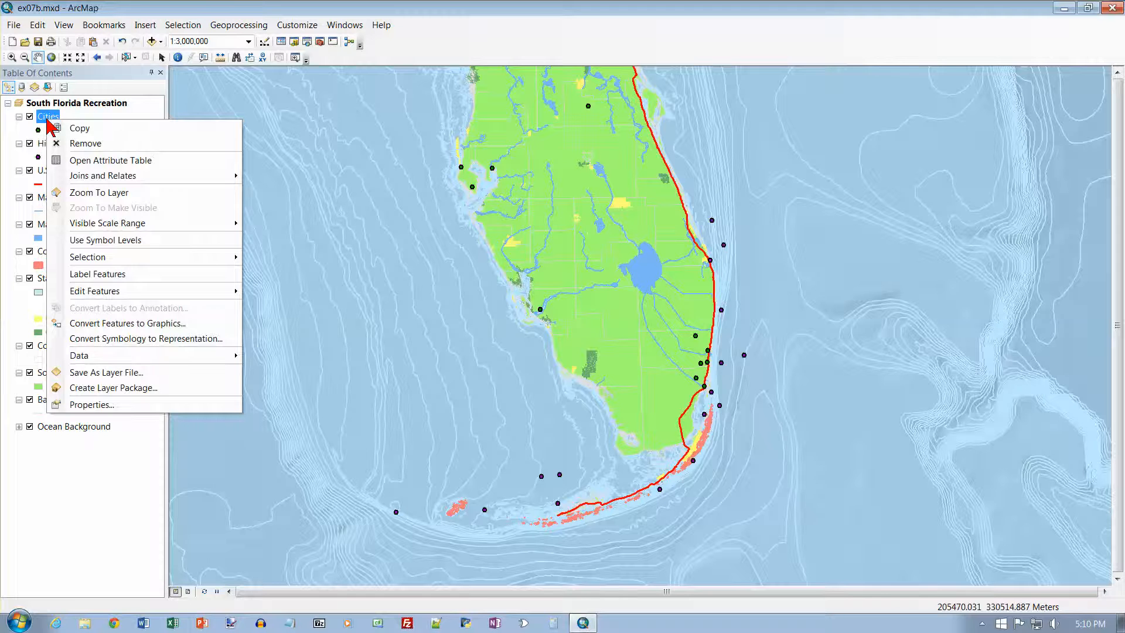
left_click(117, 405)
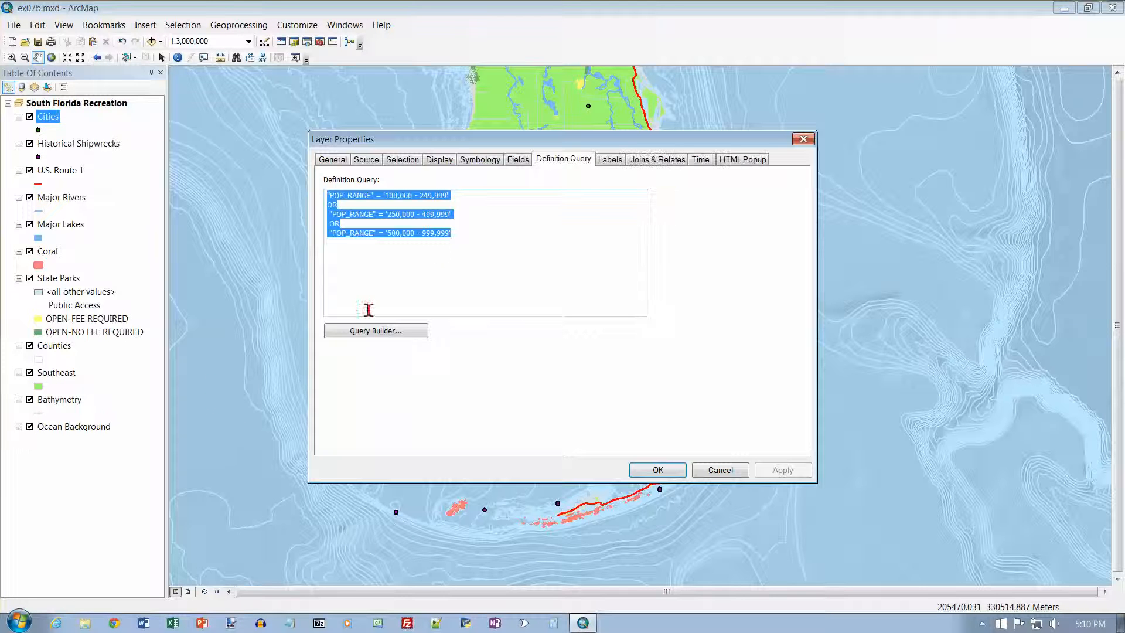
left_click(412, 333)
left_click_drag(554, 397, 419, 363)
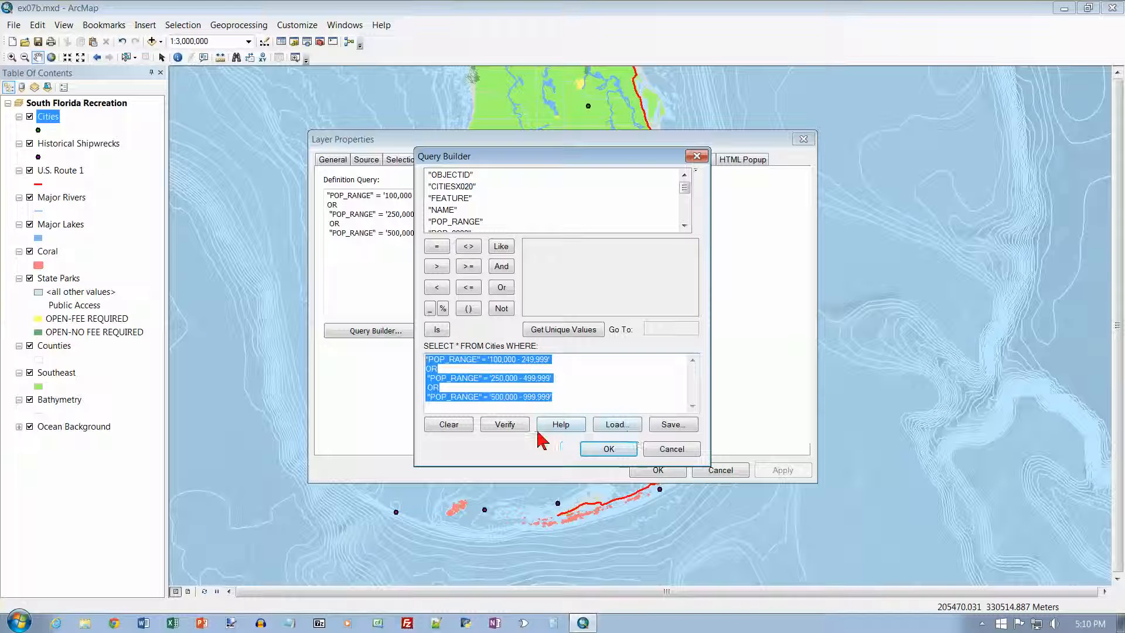
left_click(448, 425)
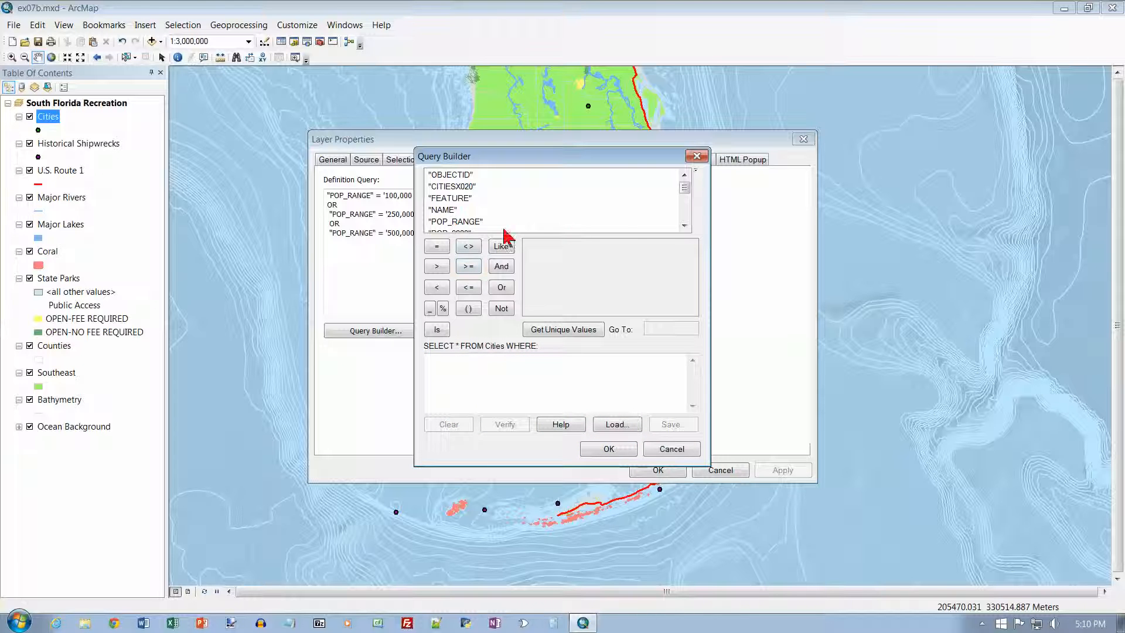
Build the Cities query condition "POP_2000" >= 100,000 and apply it as the layer's definition query
left_click(684, 226)
left_click(684, 226)
double_click(463, 211)
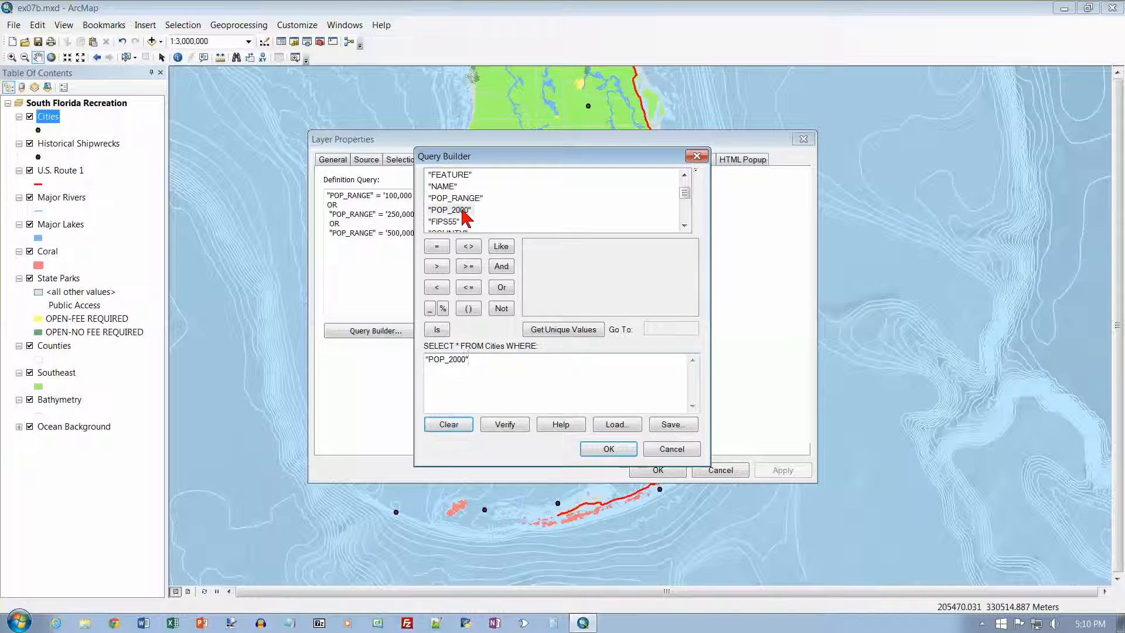
left_click(468, 268)
left_click(468, 267)
type("100")
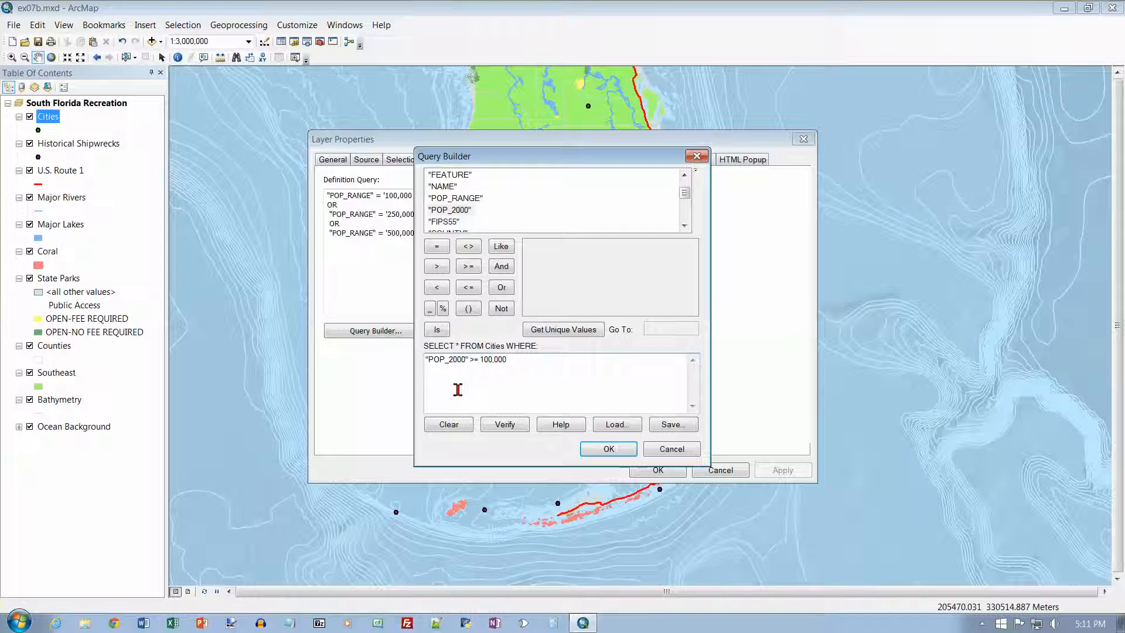
left_click(606, 451)
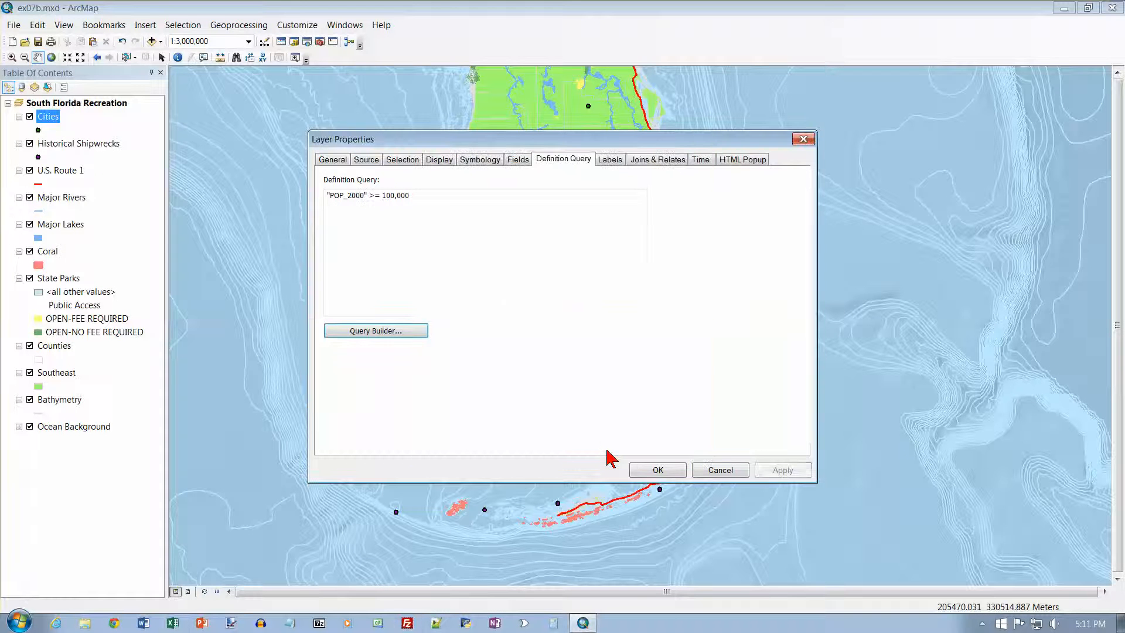
left_click(658, 470)
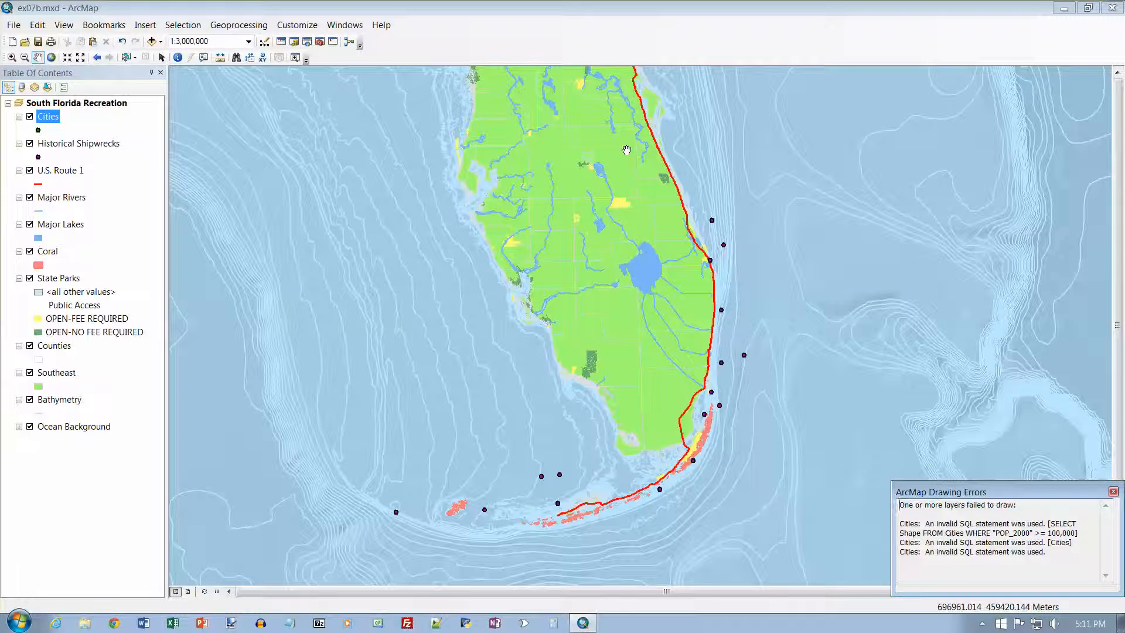
Remove the thousands comma from the Cities definition query so it reads "POP_2000" >= 100000, and apply it
left_click_drag(626, 150, 627, 182)
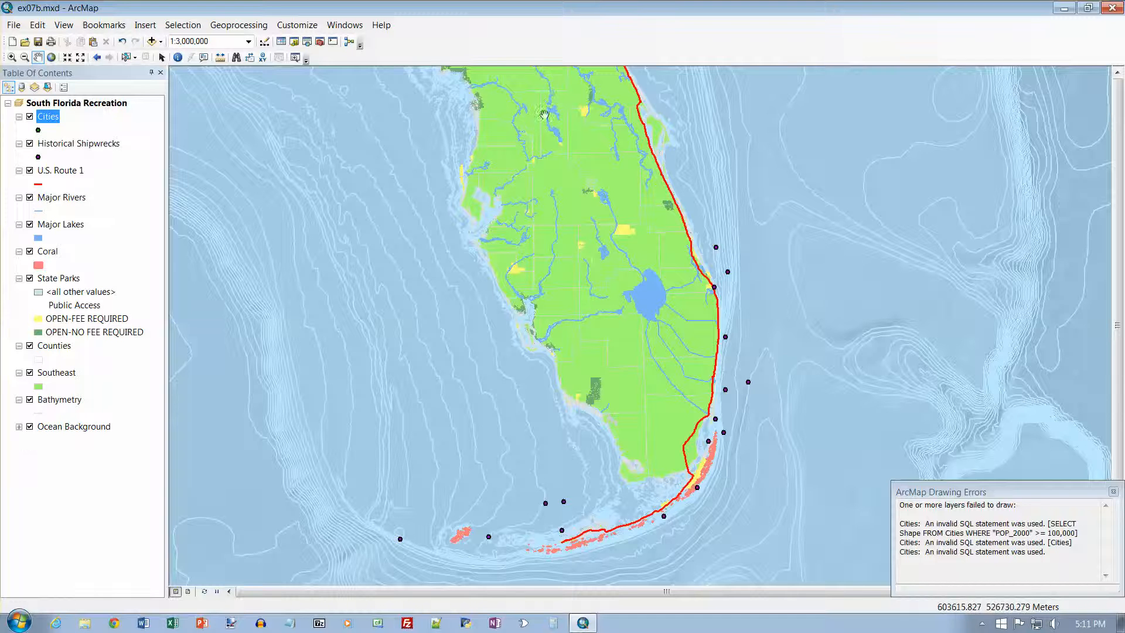
left_click_drag(545, 114, 546, 146)
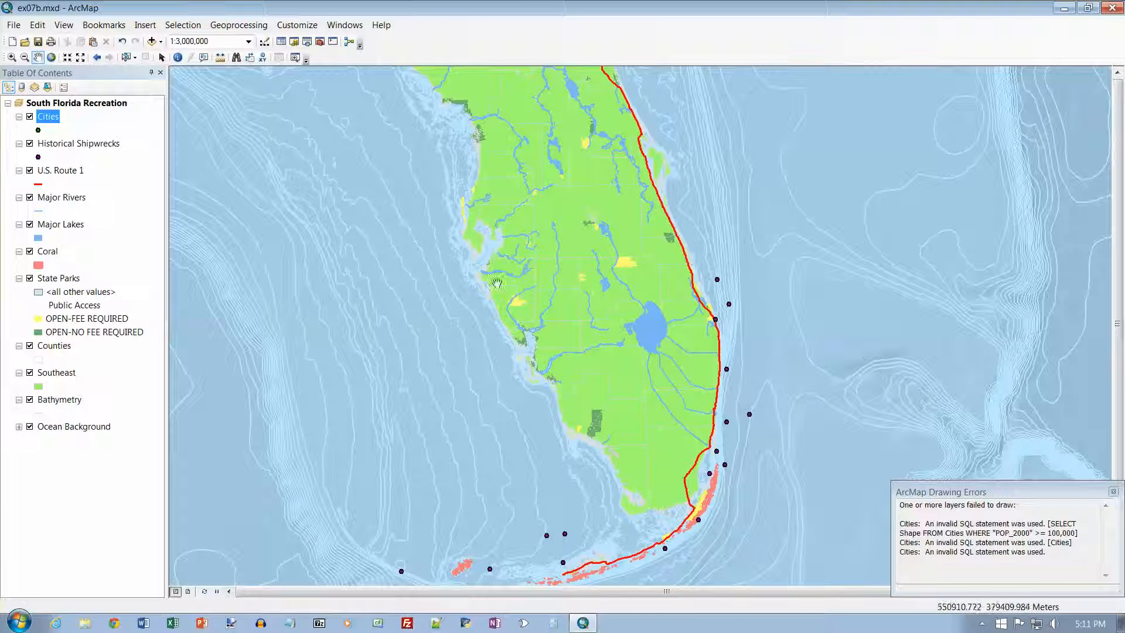
left_click_drag(545, 230, 548, 173)
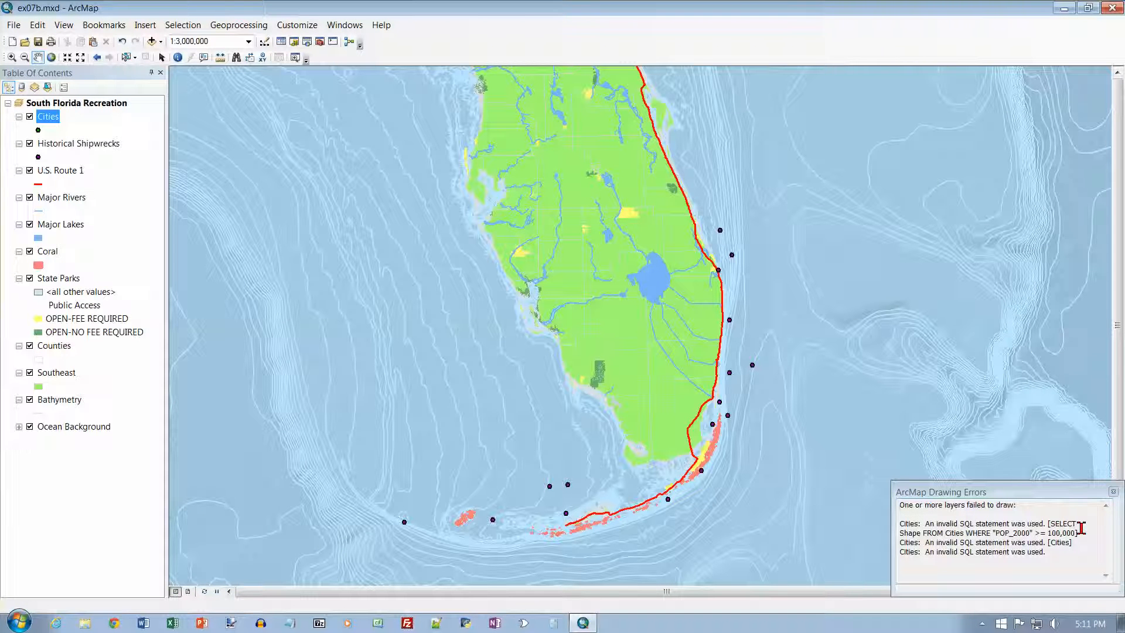
right_click(50, 119)
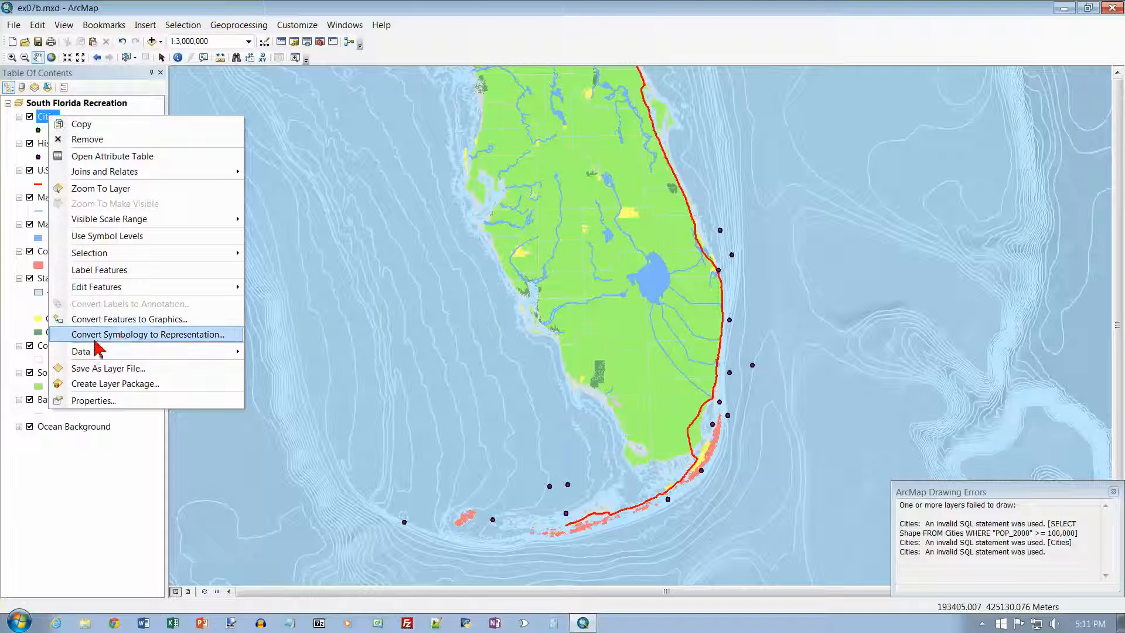
left_click(94, 401)
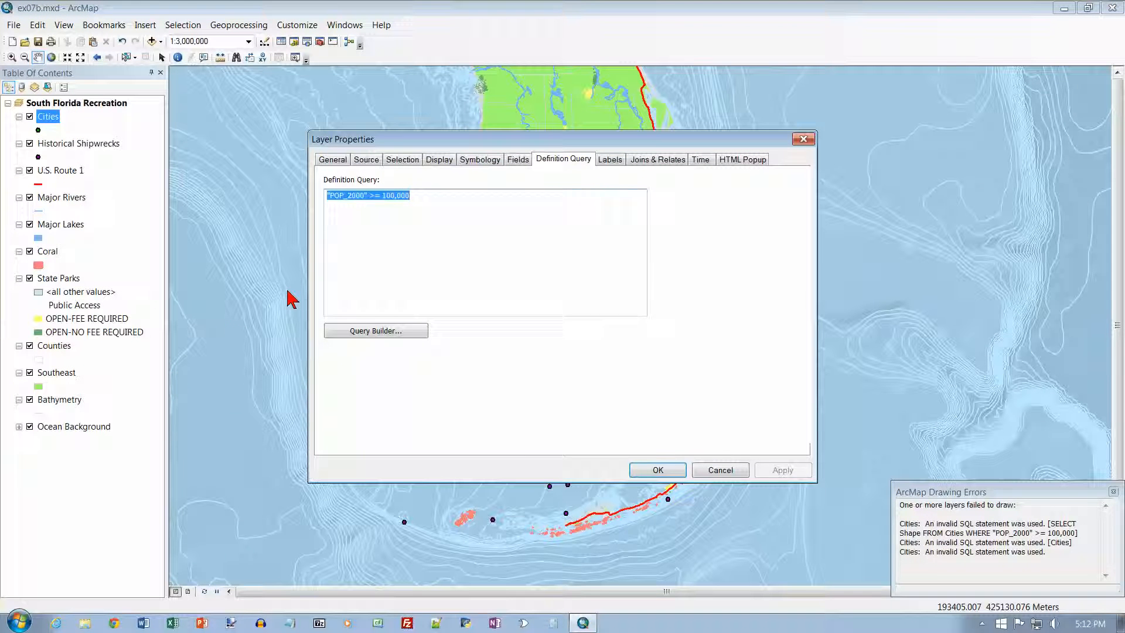
left_click(396, 198)
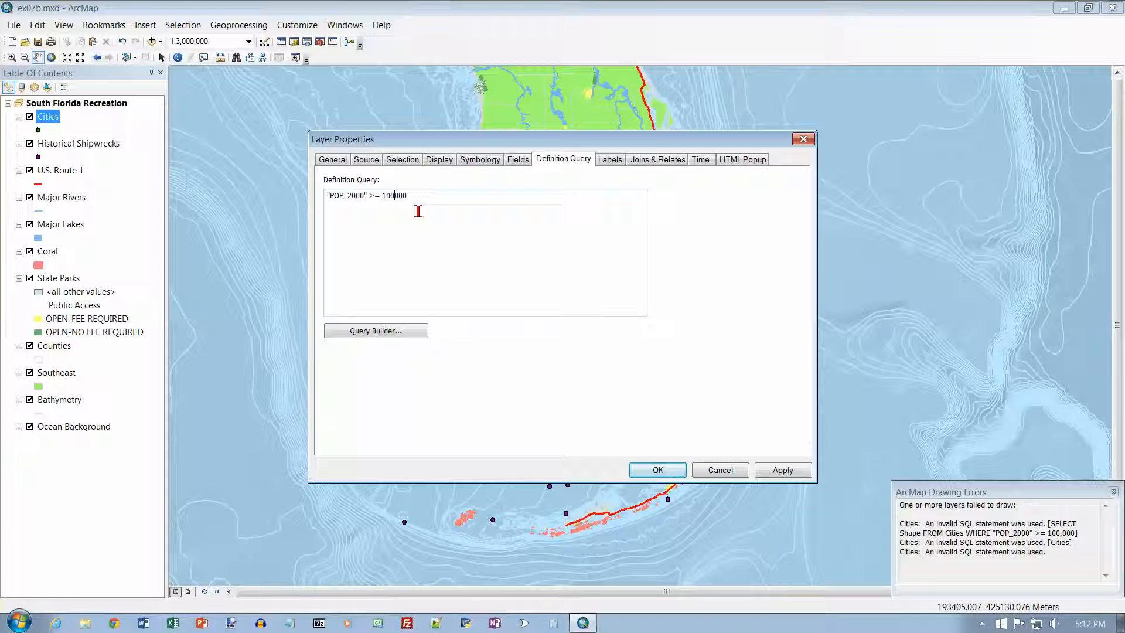
left_click(657, 469)
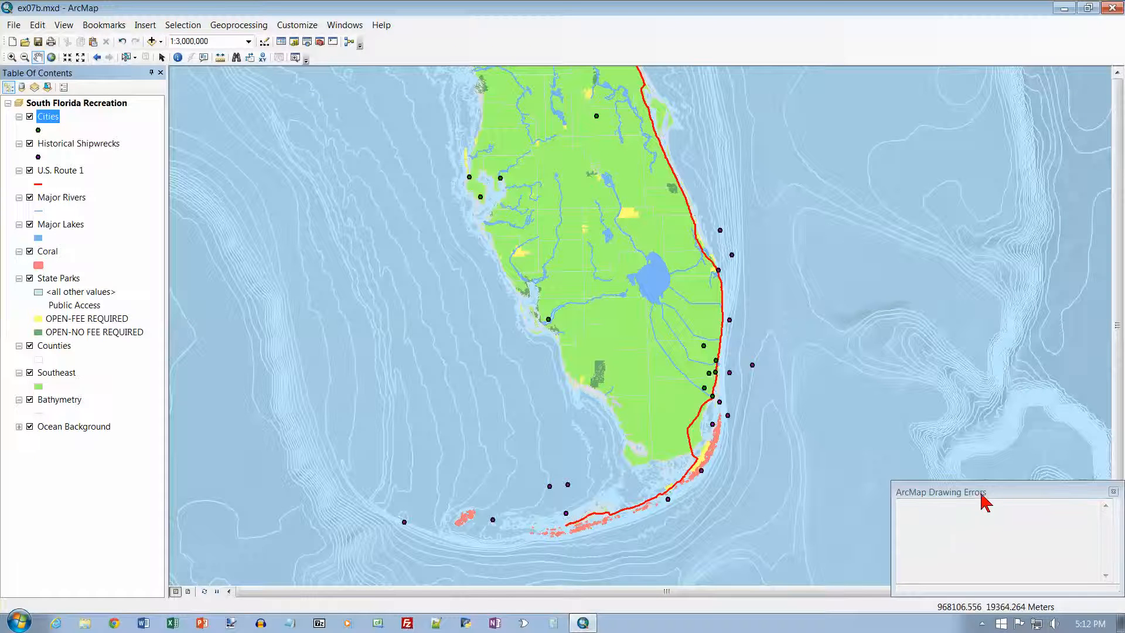
left_click_drag(983, 497, 969, 498)
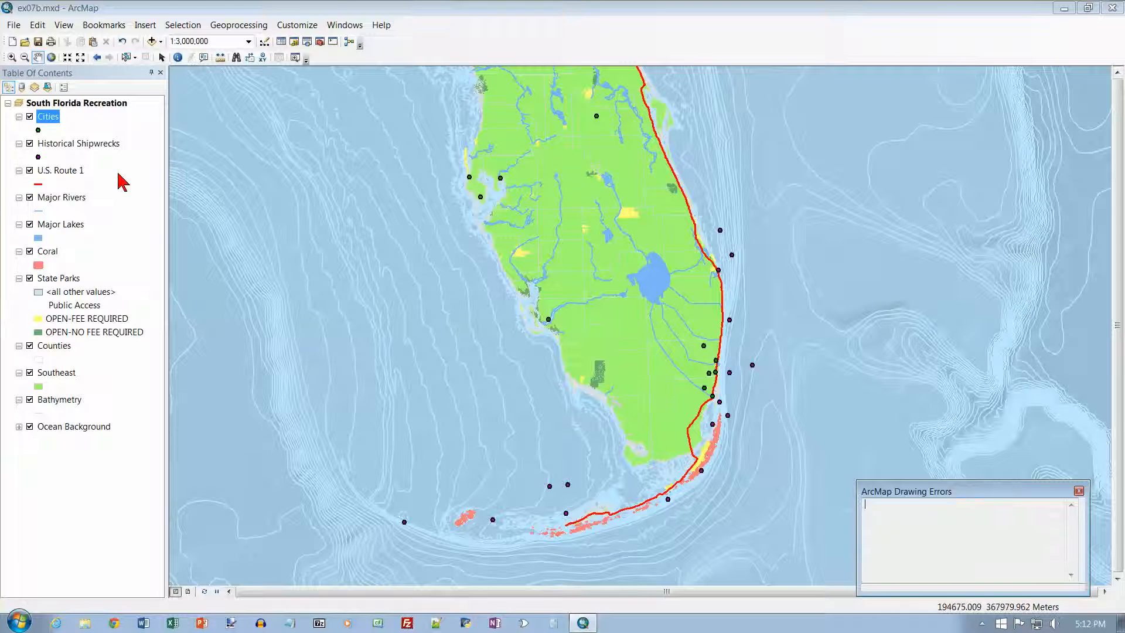
Set the Cities marker symbol's size to 10 and turn on labels for the layer's features
left_click(38, 131)
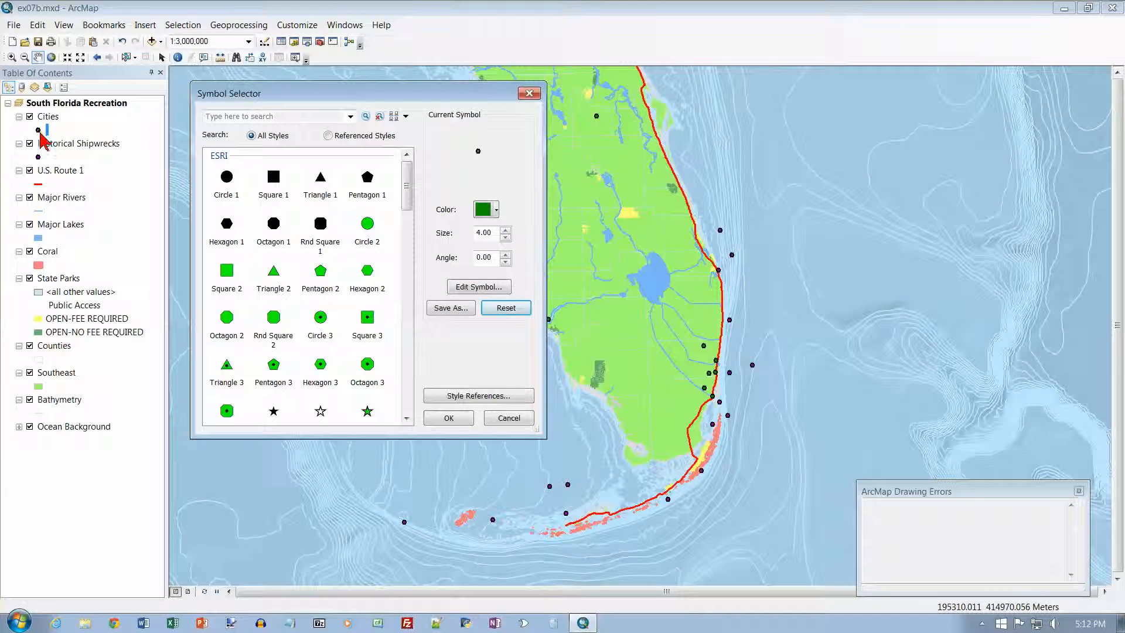
left_click(505, 229)
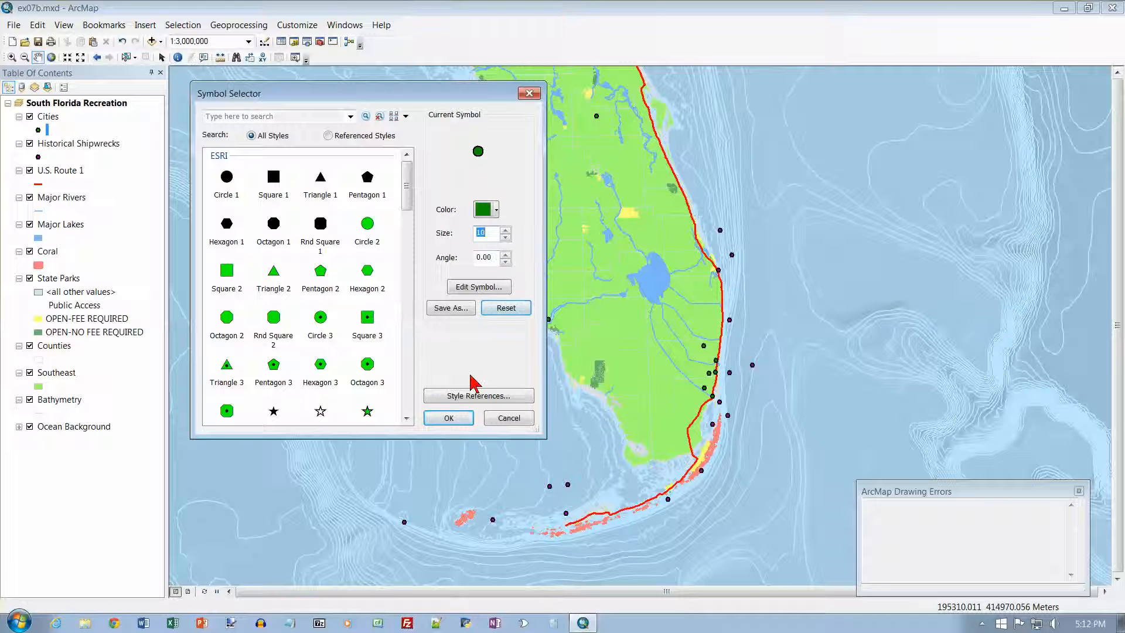
left_click(456, 418)
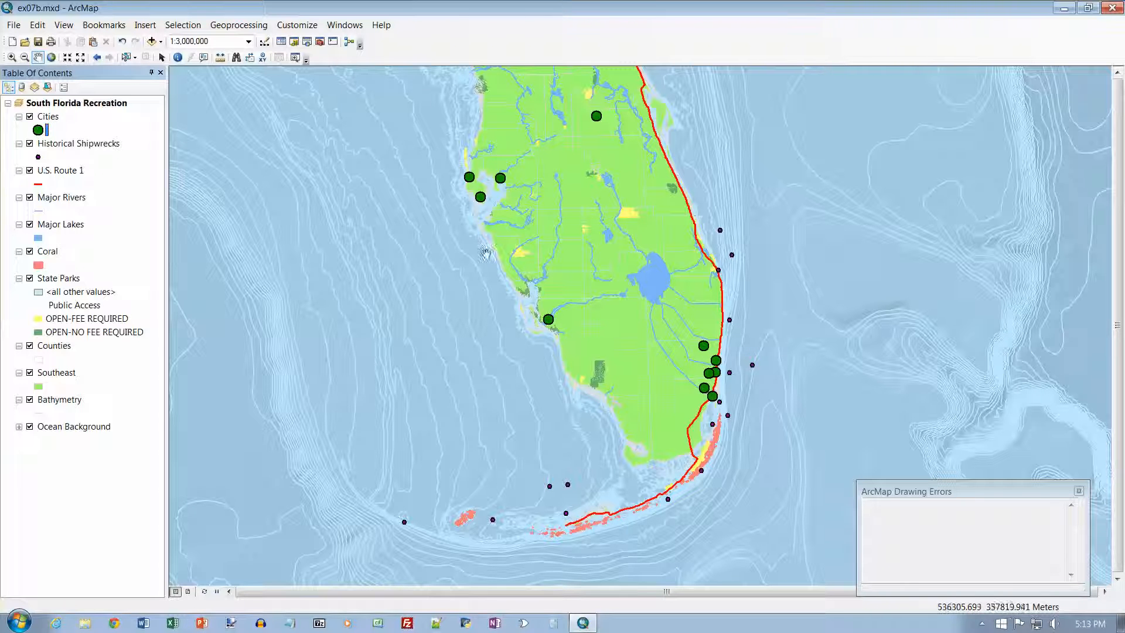
right_click(52, 117)
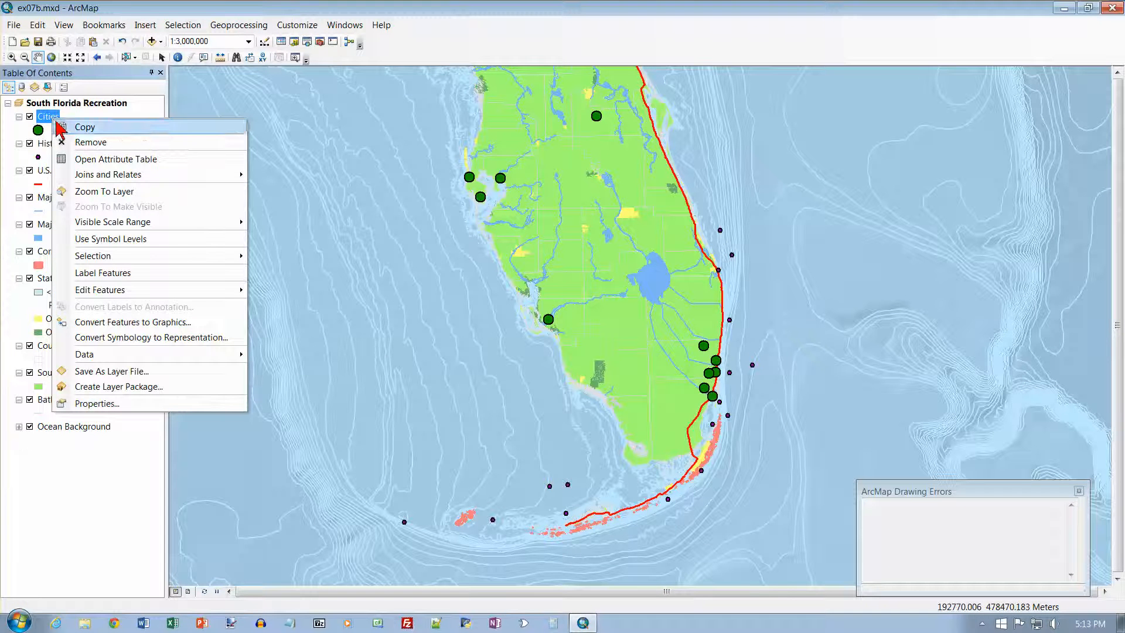
left_click(114, 273)
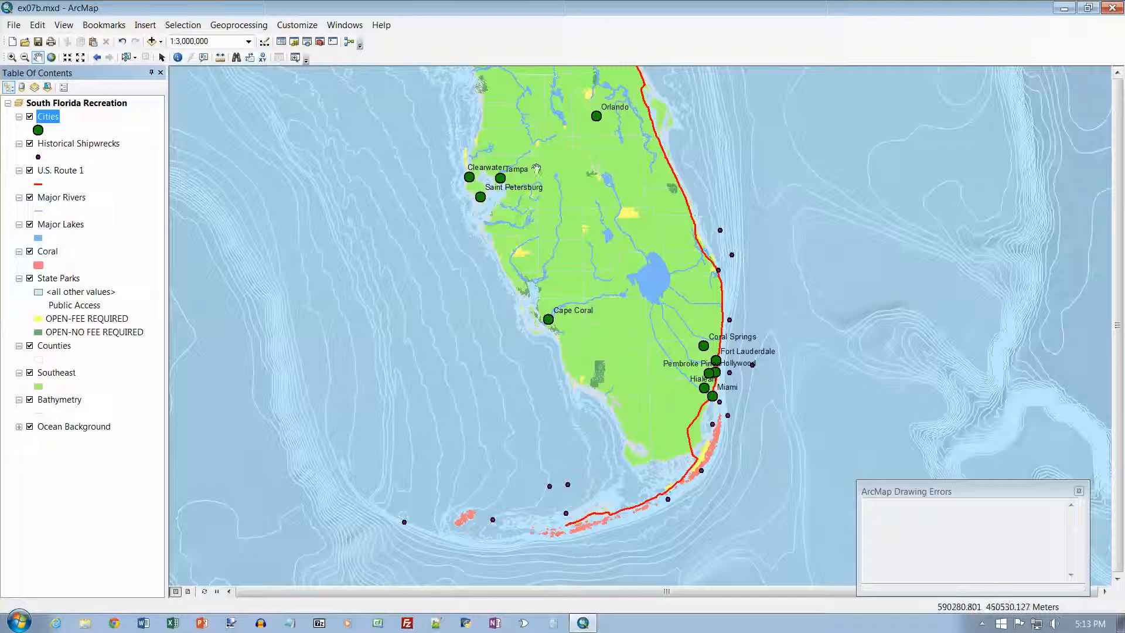
Format the Cities labels as bold Arial at size 10, keeping NAME as the label field, and apply the layer properties
right_click(51, 117)
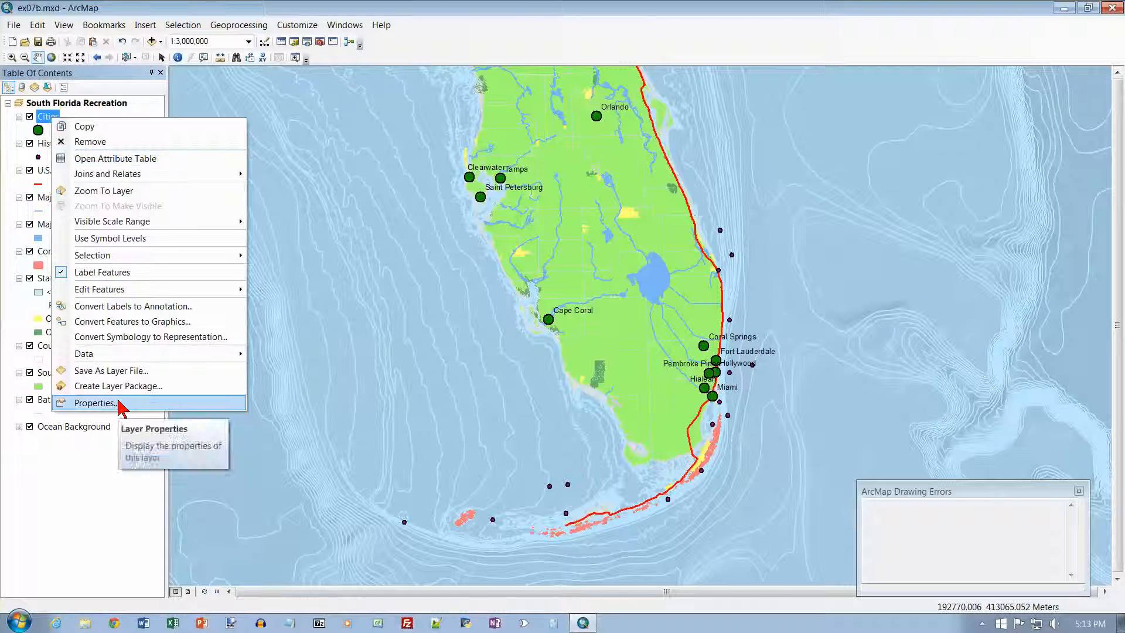
left_click(94, 403)
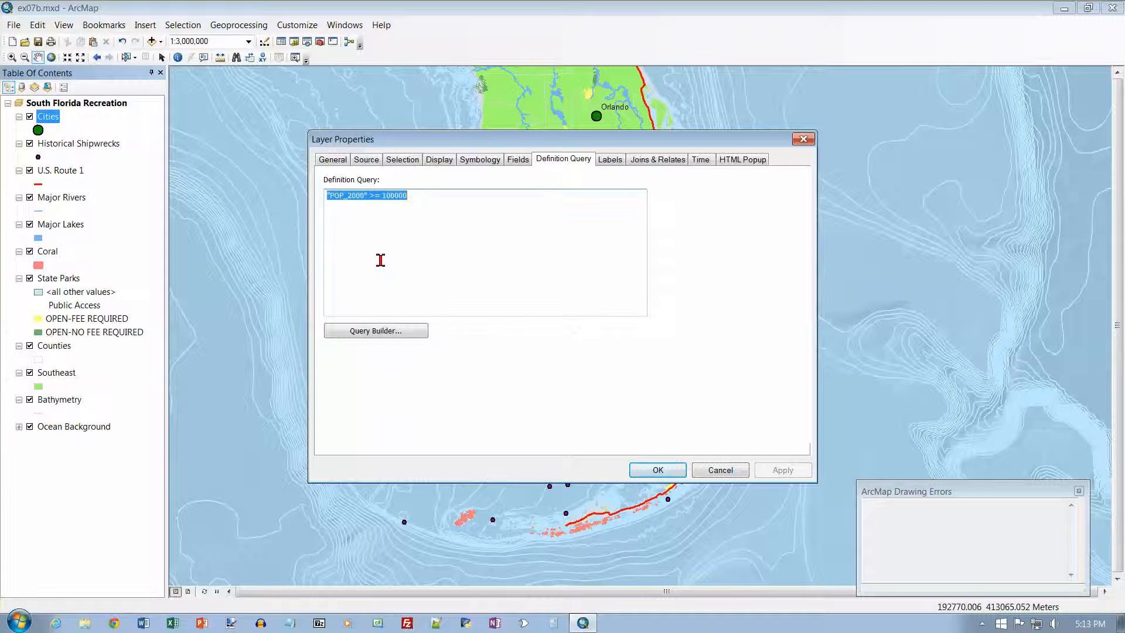
left_click(610, 161)
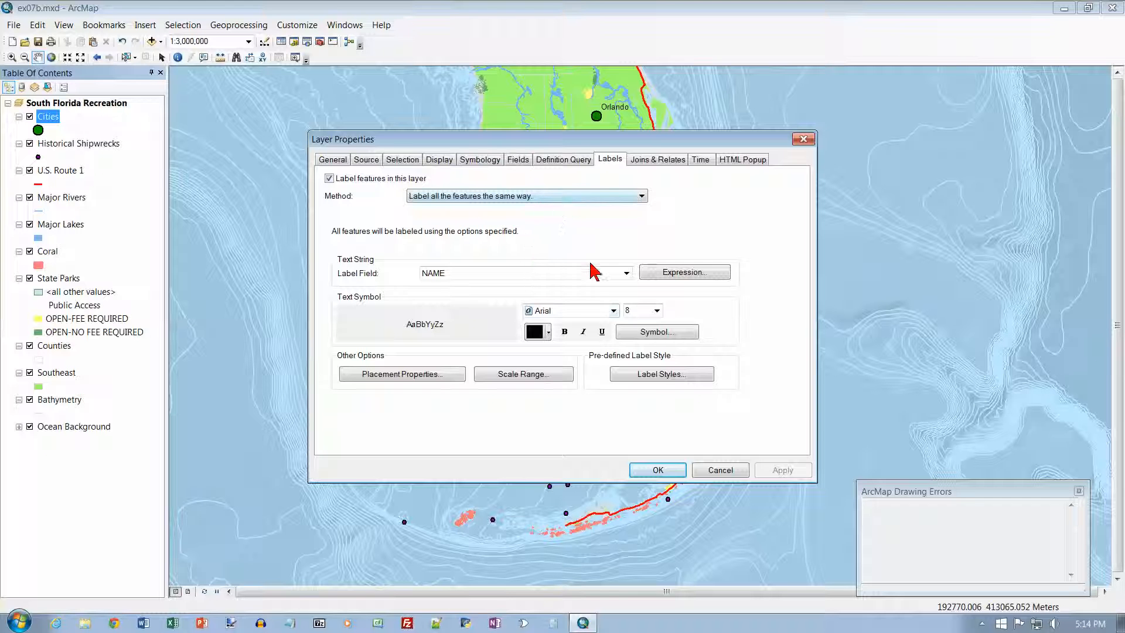
left_click(653, 312)
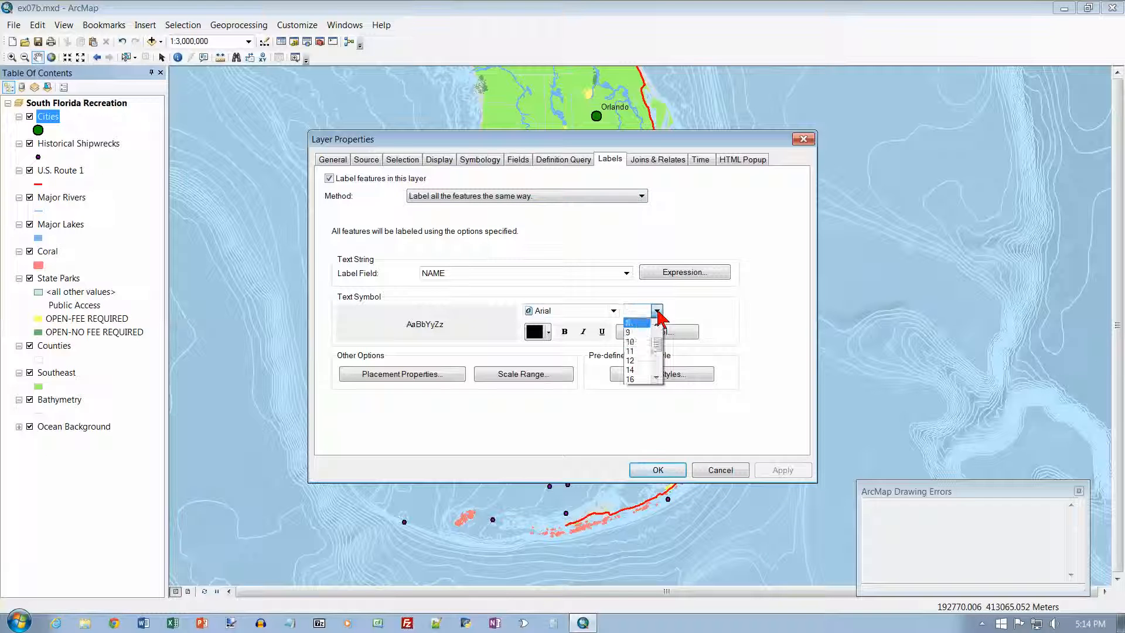
left_click(638, 341)
left_click(566, 332)
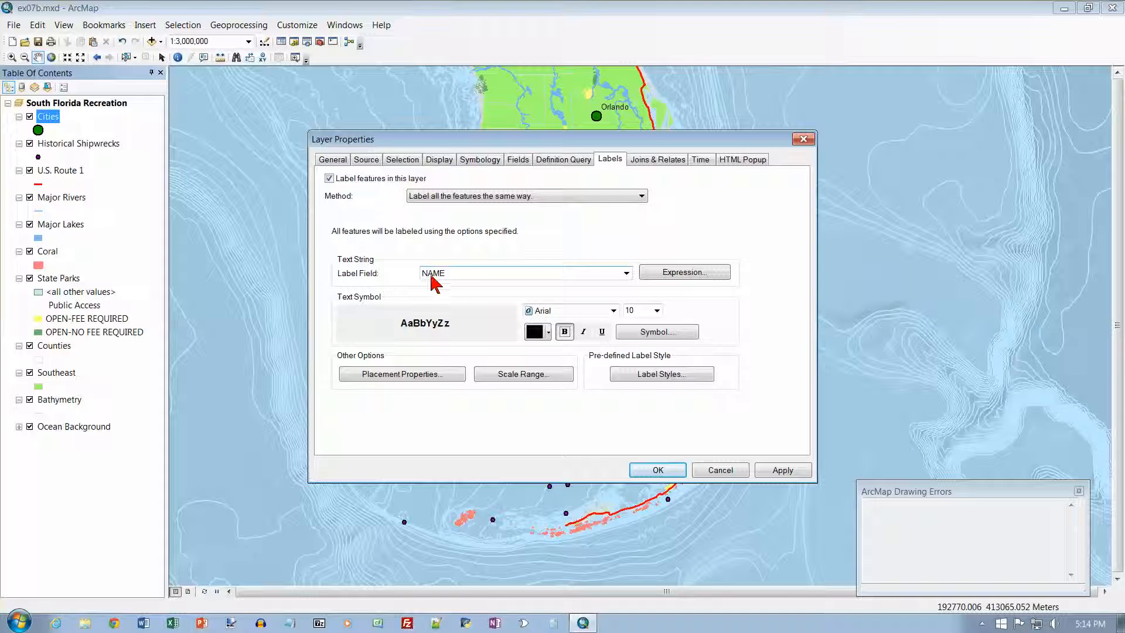
left_click(626, 273)
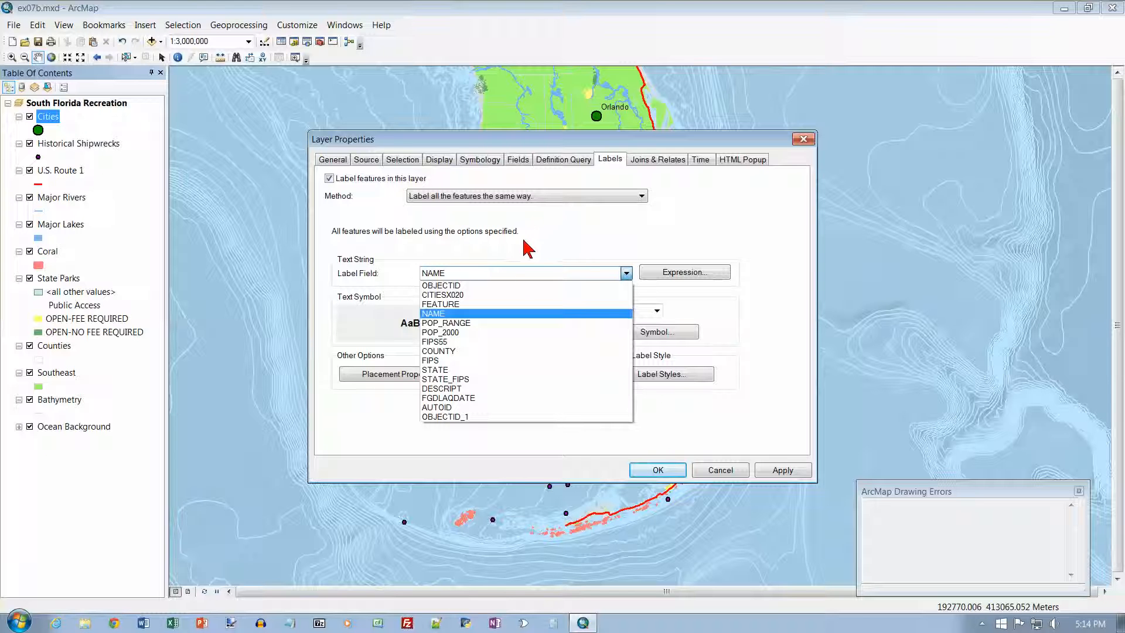
left_click(456, 315)
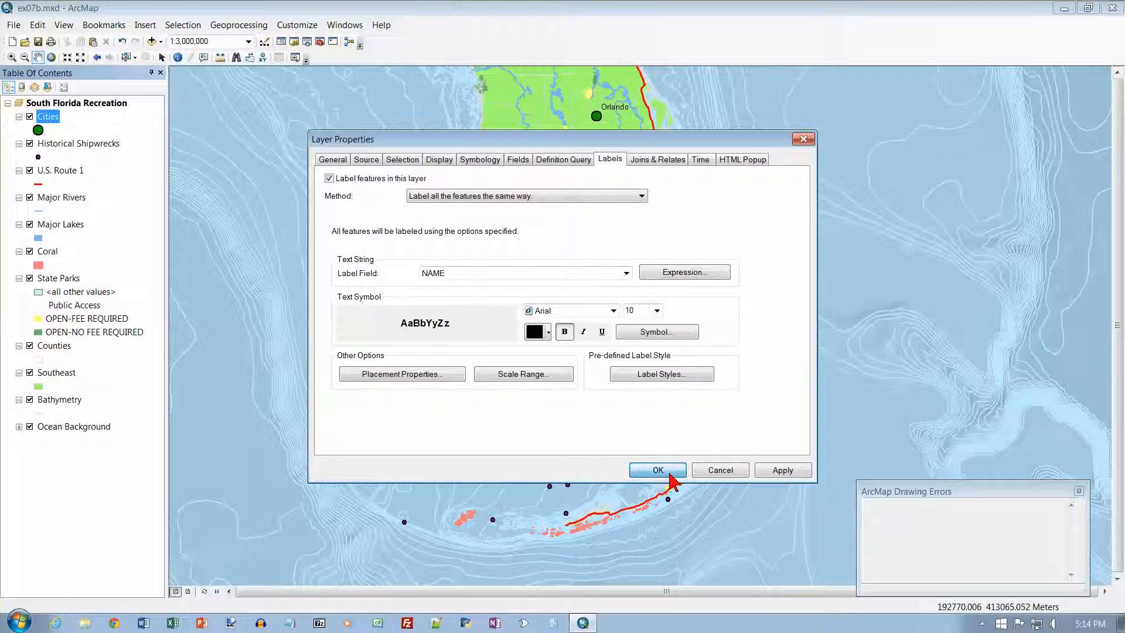
left_click(658, 470)
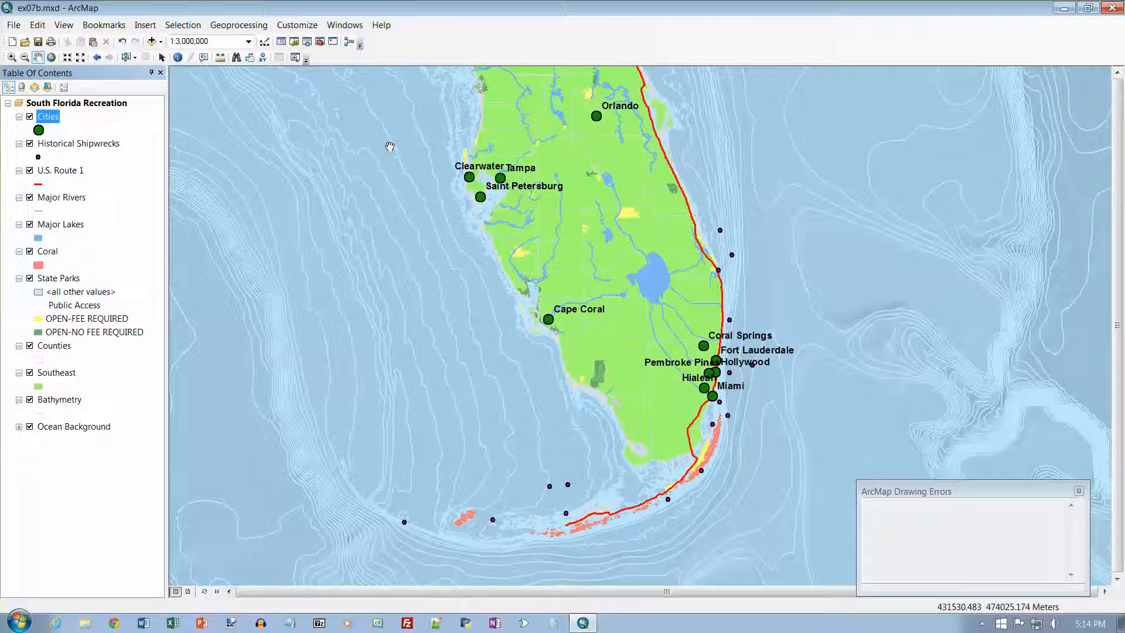
Rename the Cities layer to "Cities Pop 100,000+" and save the map document
left_click(54, 117)
left_click(63, 117)
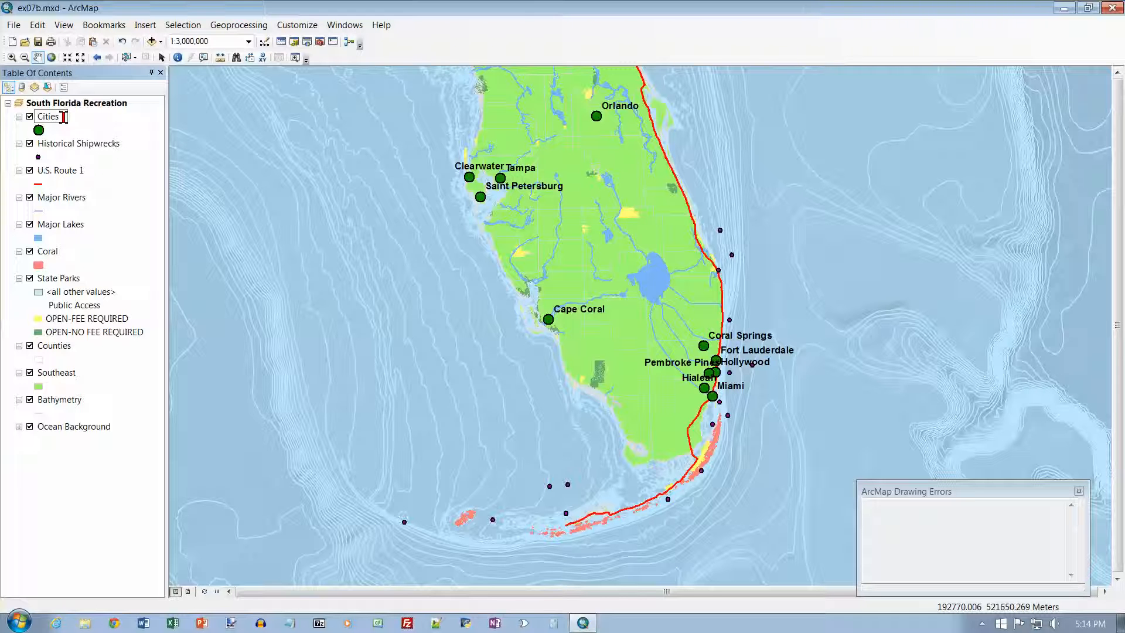
type("Top 100,000+")
key("Return")
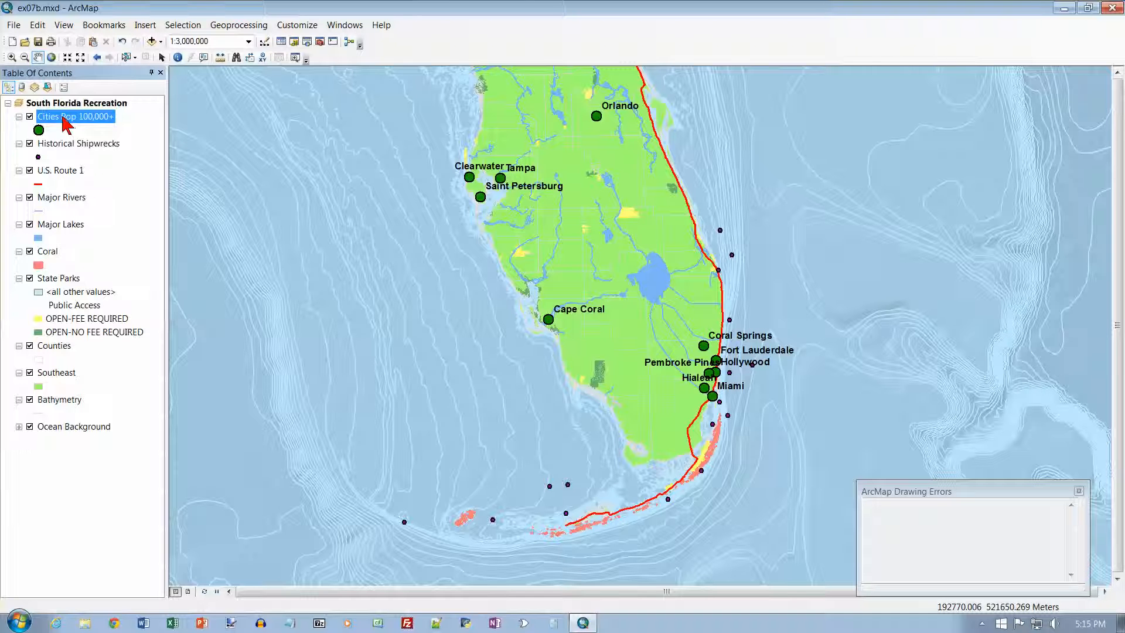
left_click(38, 43)
left_click(38, 57)
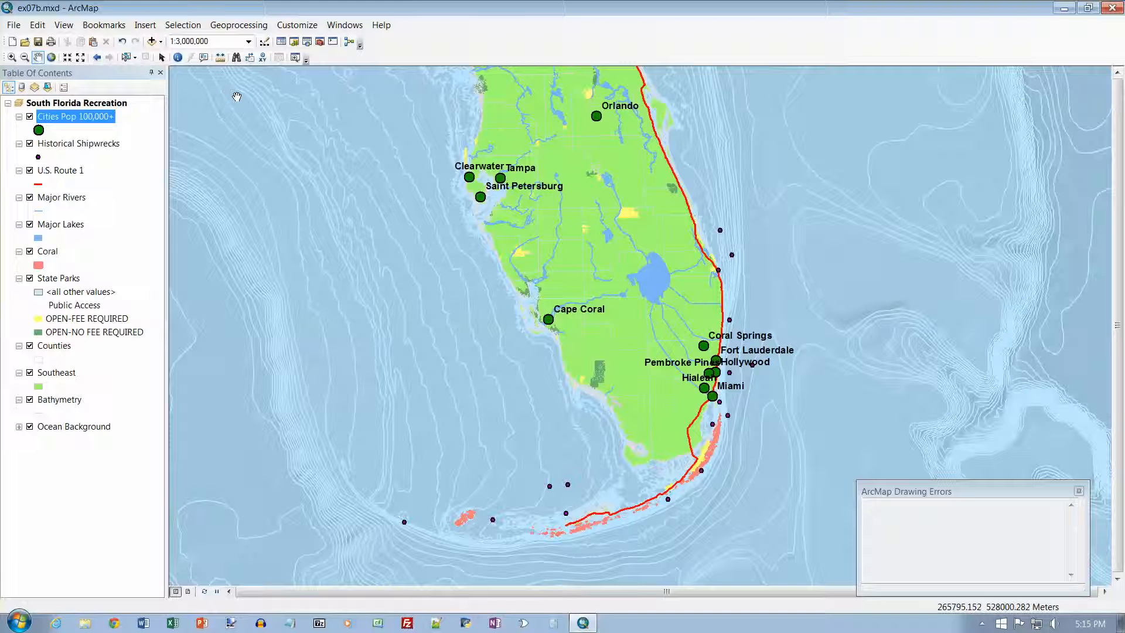